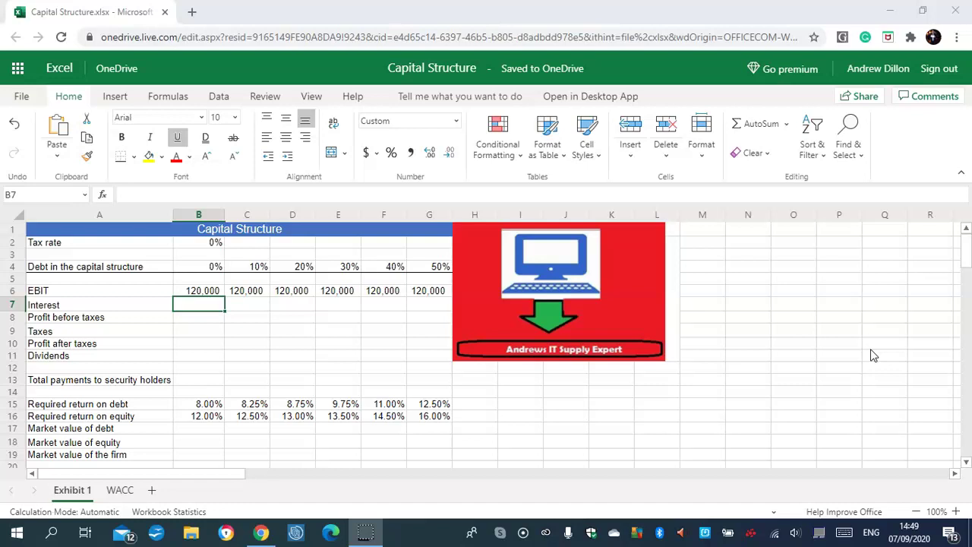
Calculate Interest in B7 with the formula =B15*B21 and fill it across to G7
key("Caps_Lock")
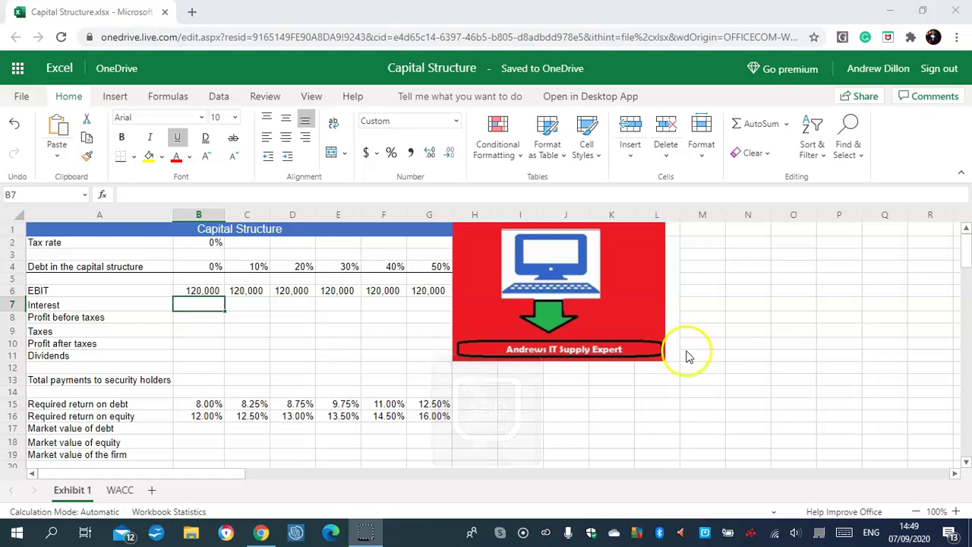
left_click(200, 316)
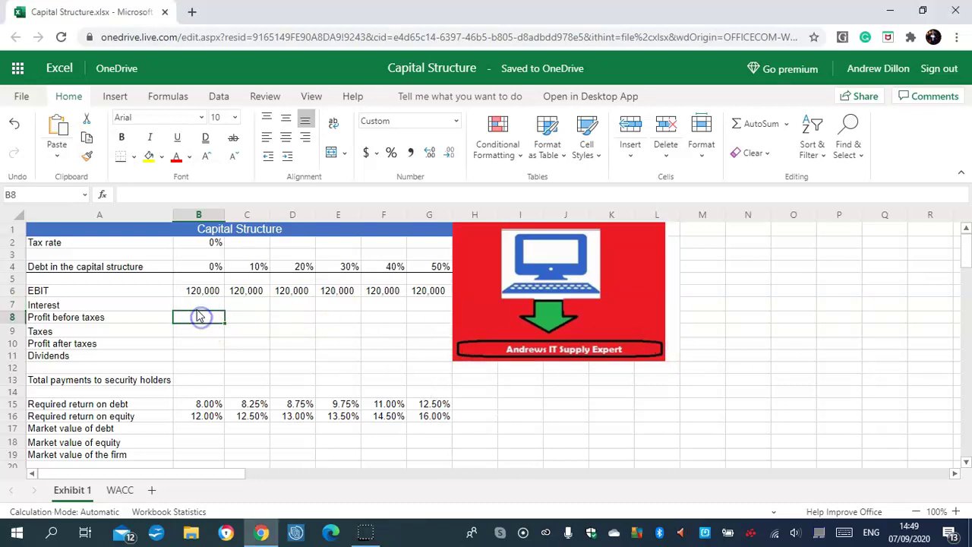
left_click(194, 304)
type("=")
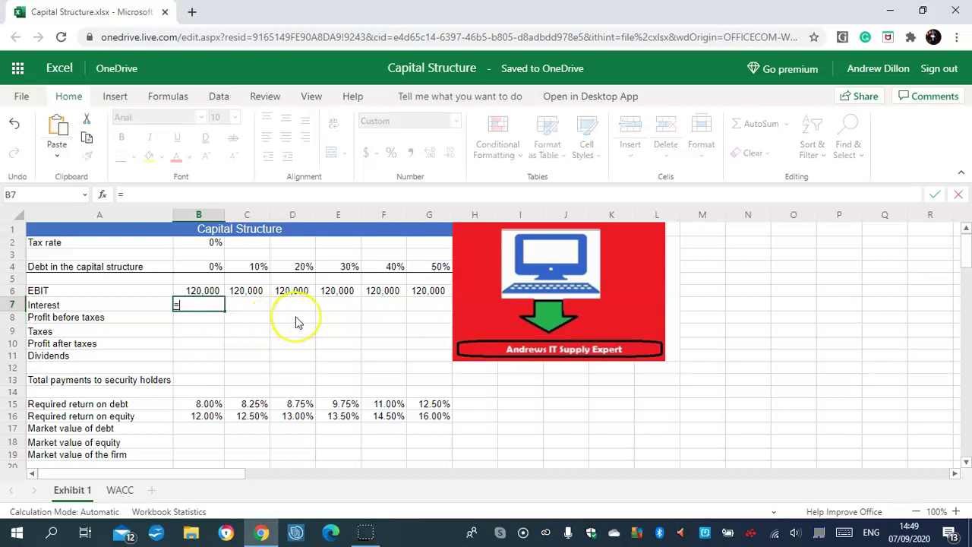
type("B15*")
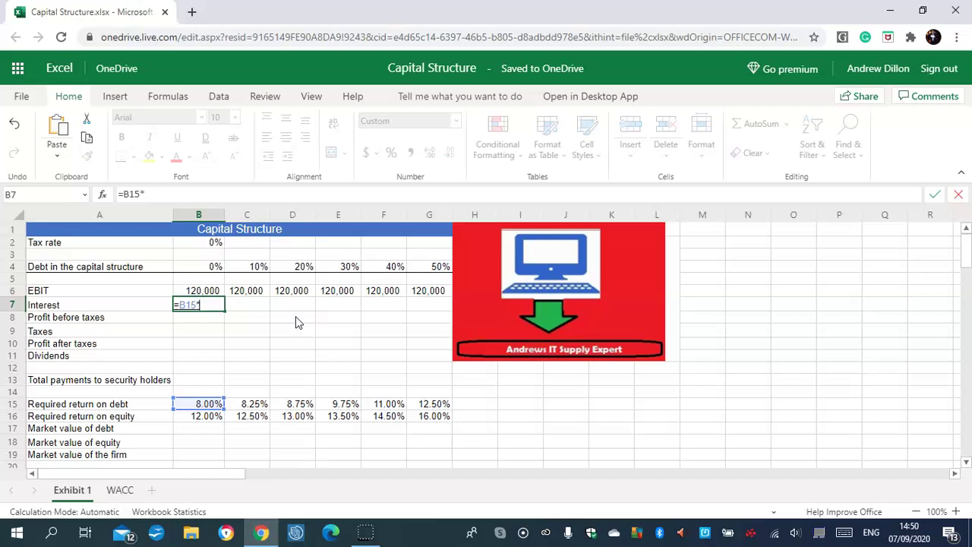
type("B21")
key("Return")
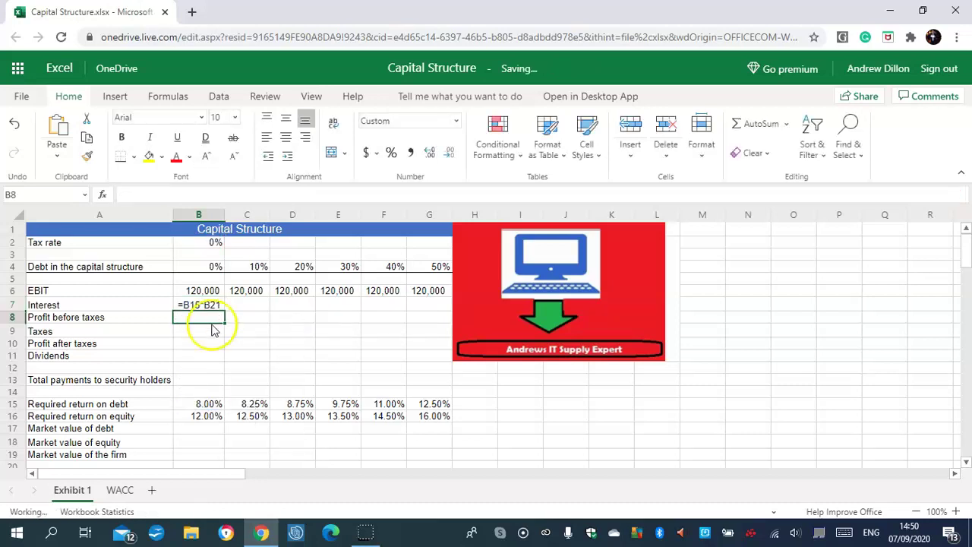
left_click(217, 306)
left_click_drag(223, 311, 428, 310)
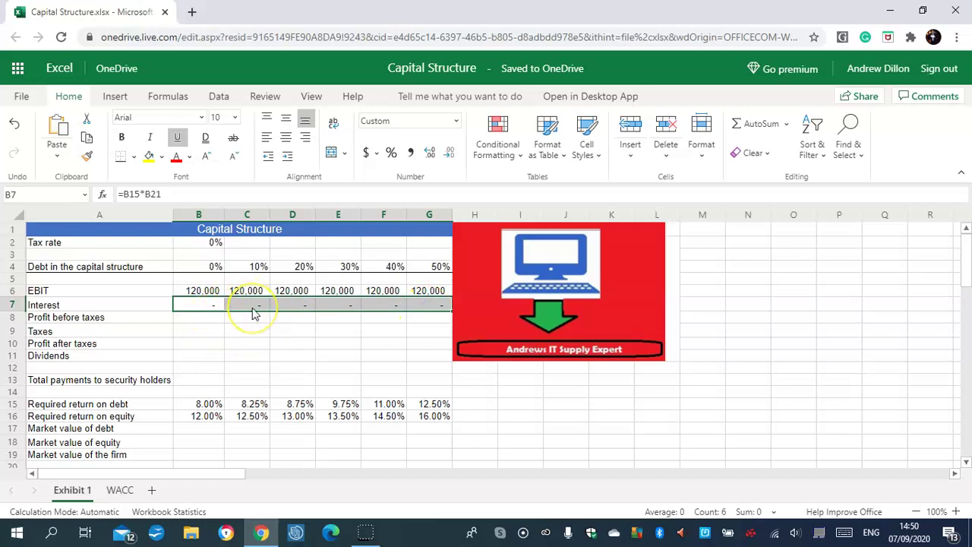
Calculate Profit before taxes in B8 with =B6-B7 and fill the formula across to G8
left_click(199, 318)
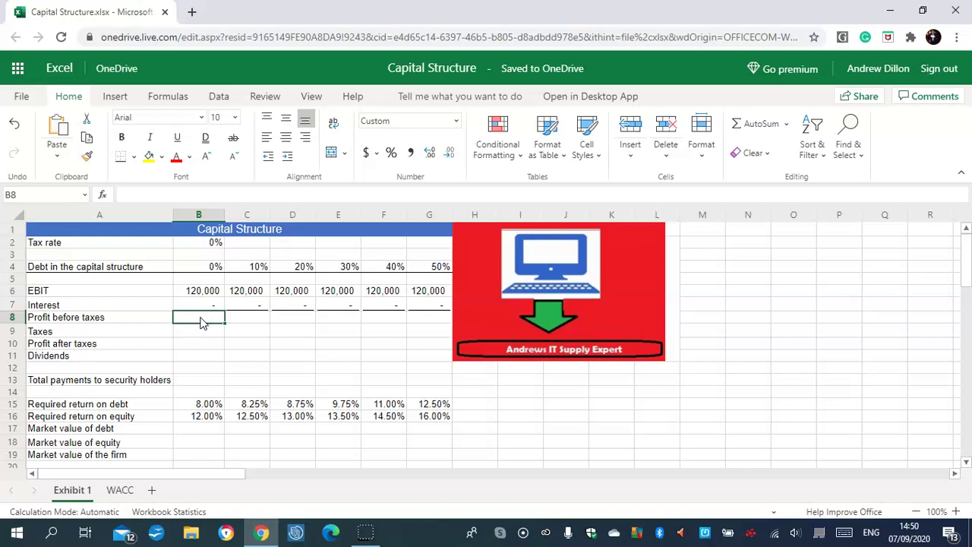
type("=B6-B7")
key("Return")
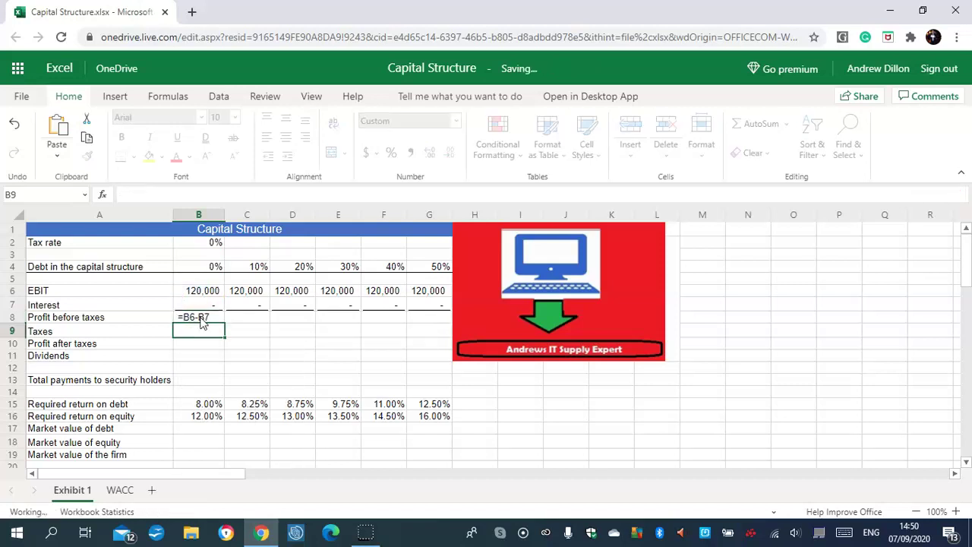
left_click(200, 316)
left_click_drag(225, 323, 436, 329)
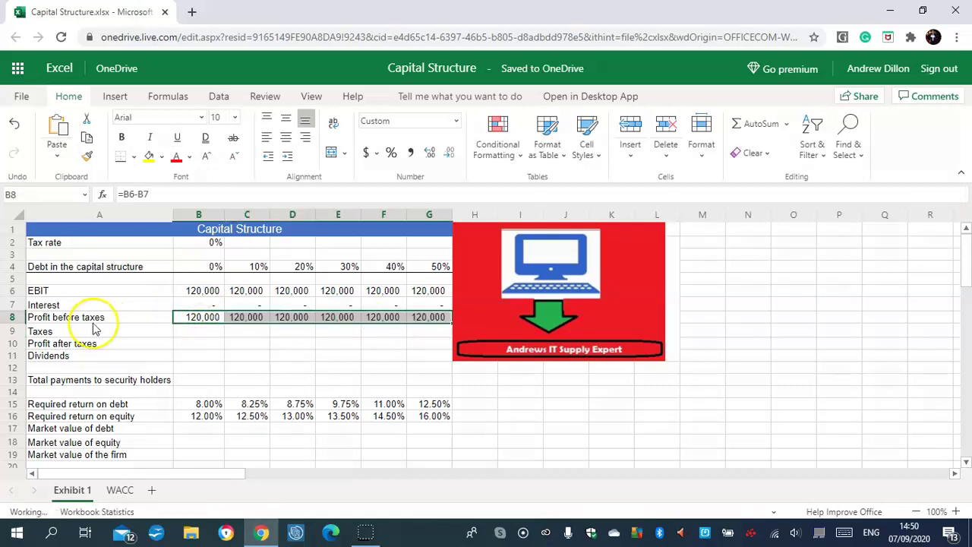
Calculate Taxes in B9 with =$B$2*B8, keeping the tax rate reference absolute, and fill it across to G9
left_click(183, 334)
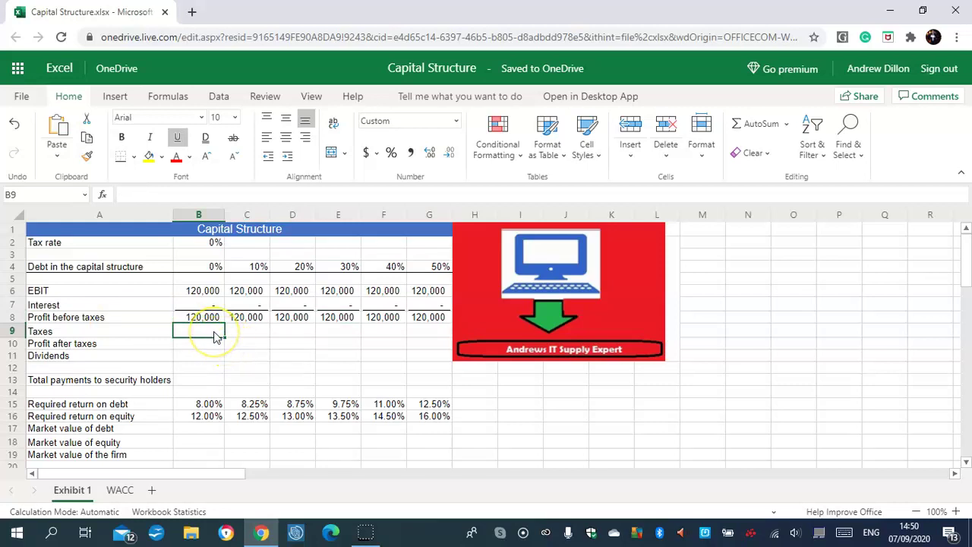
type("=")
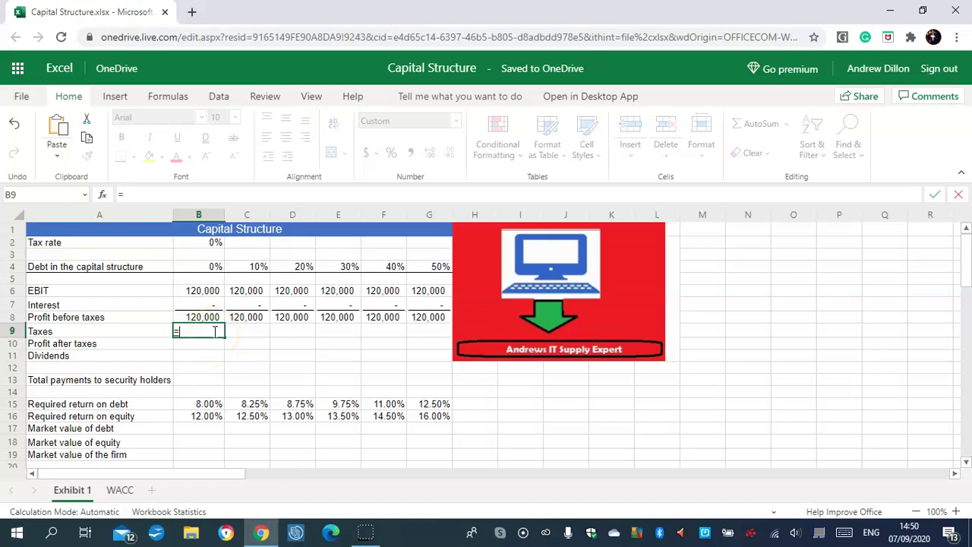
type("$B$2")
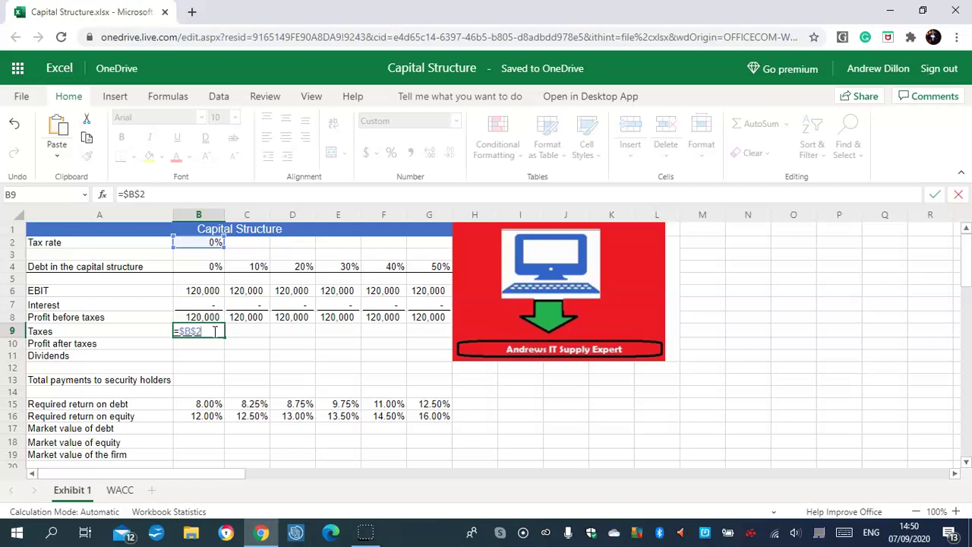
type("*B8")
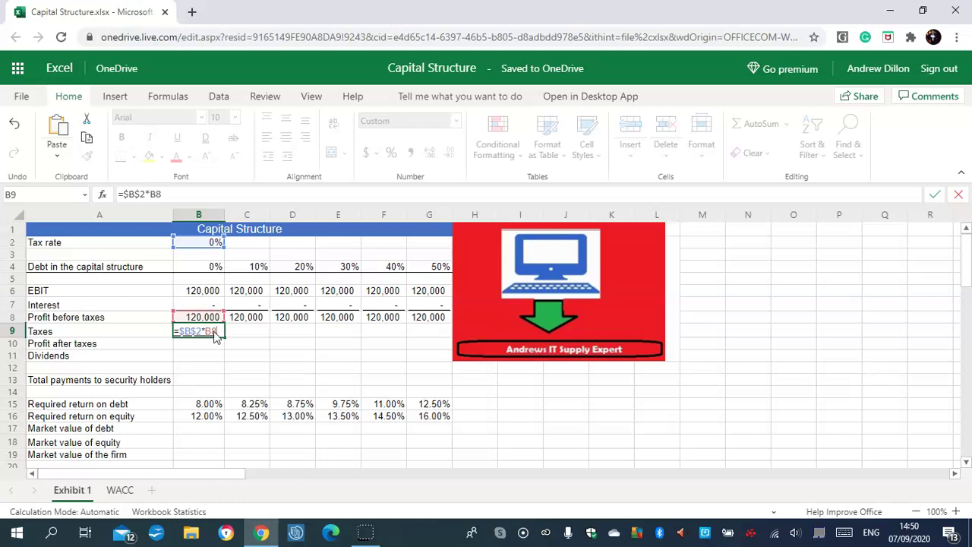
key("Return")
left_click(213, 331)
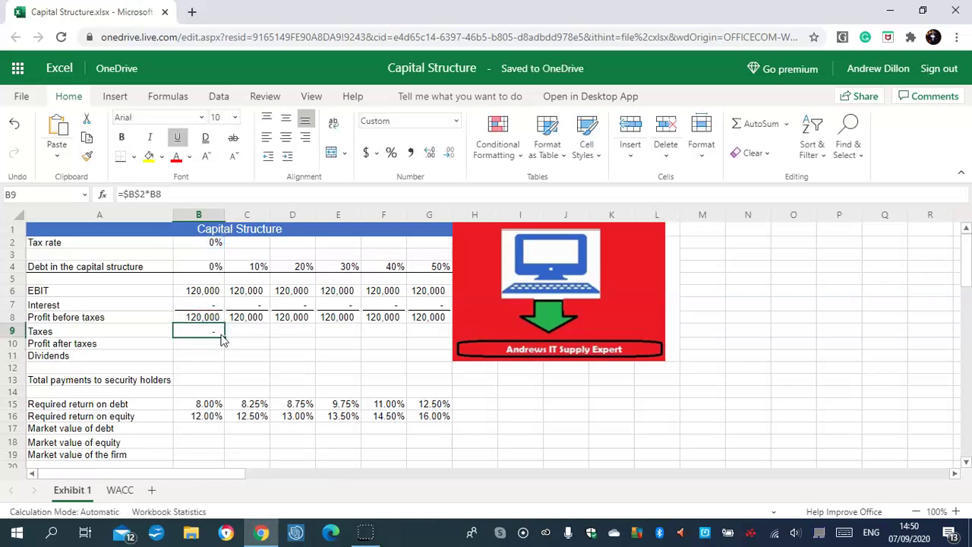
left_click_drag(225, 335, 413, 341)
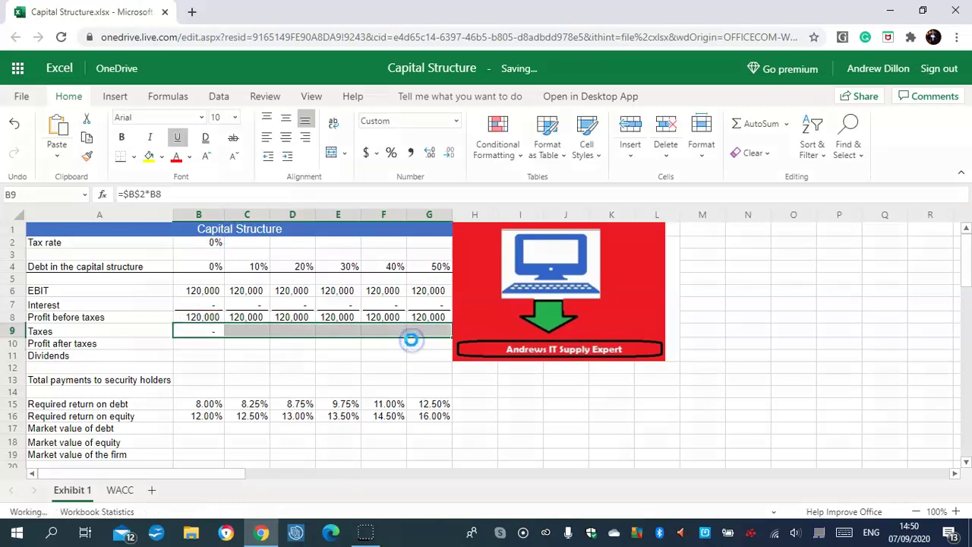
Calculate Profit after taxes in B10 with =B8-B9 and fill the formula across to G10
left_click(202, 346)
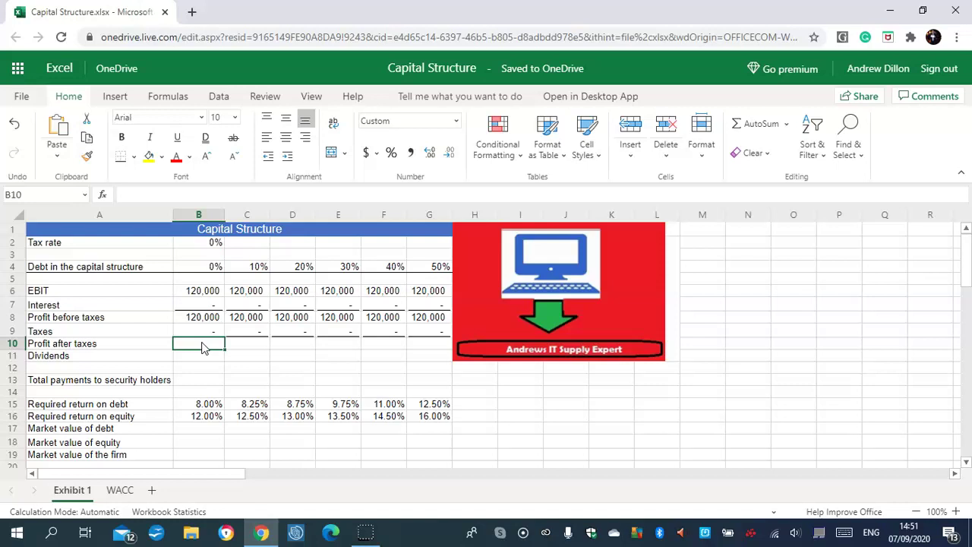
type("=")
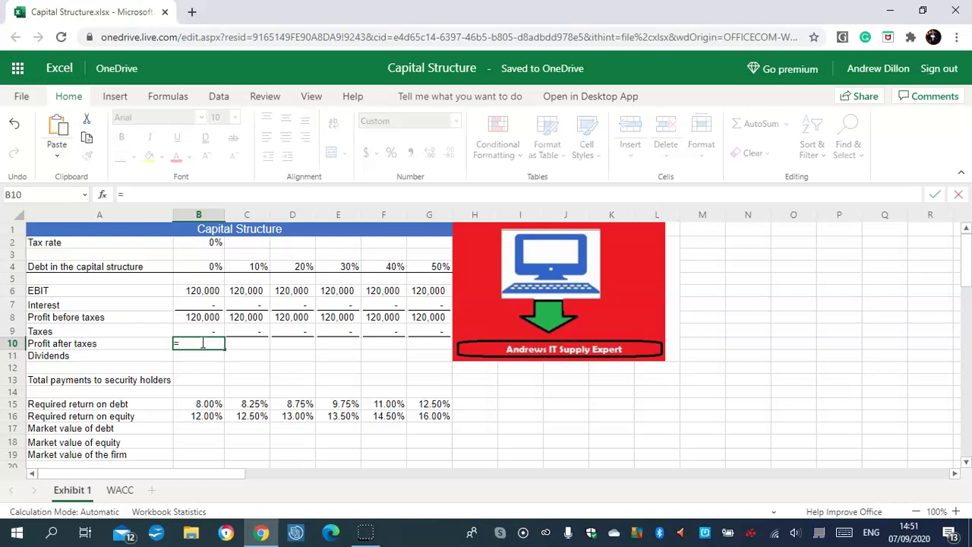
type("B8-B9")
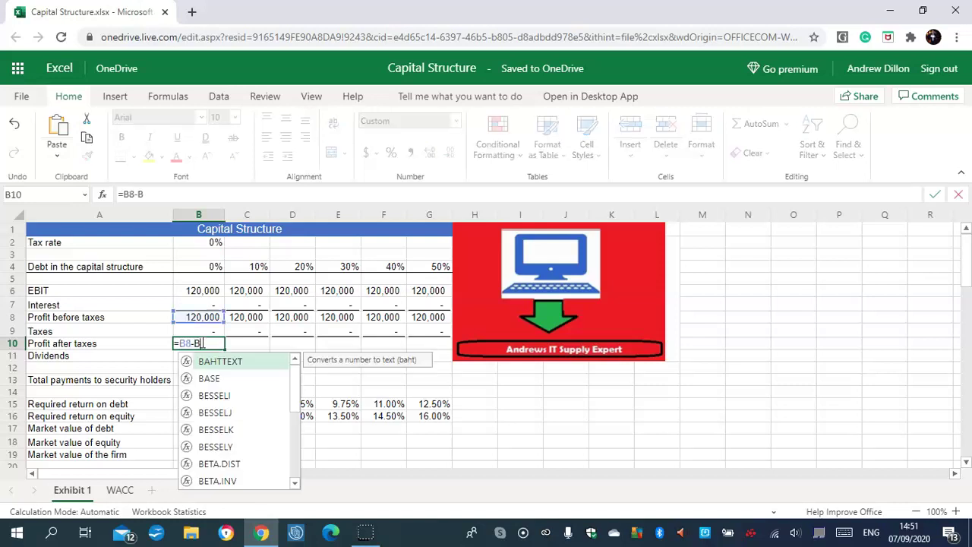
left_click(221, 344)
key("Return")
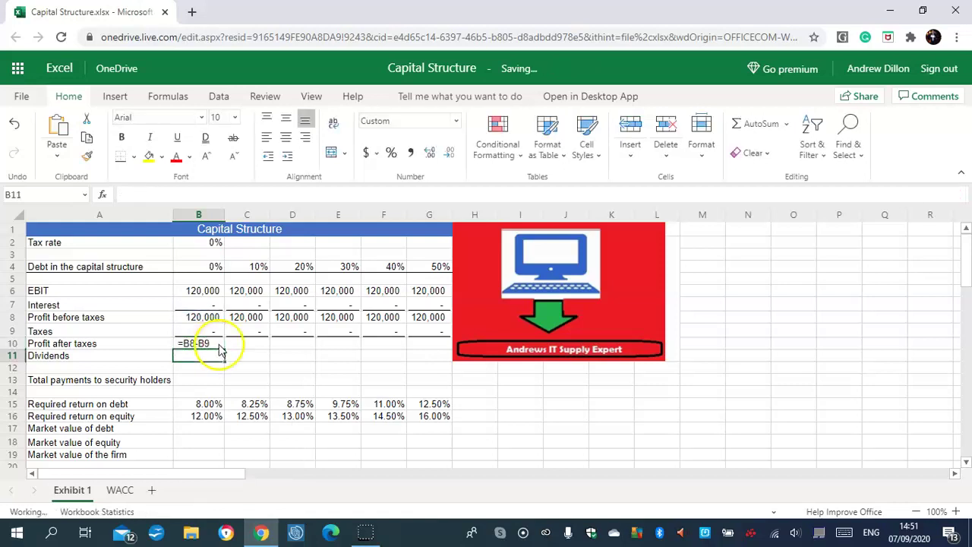
left_click(221, 344)
left_click_drag(221, 344, 410, 344)
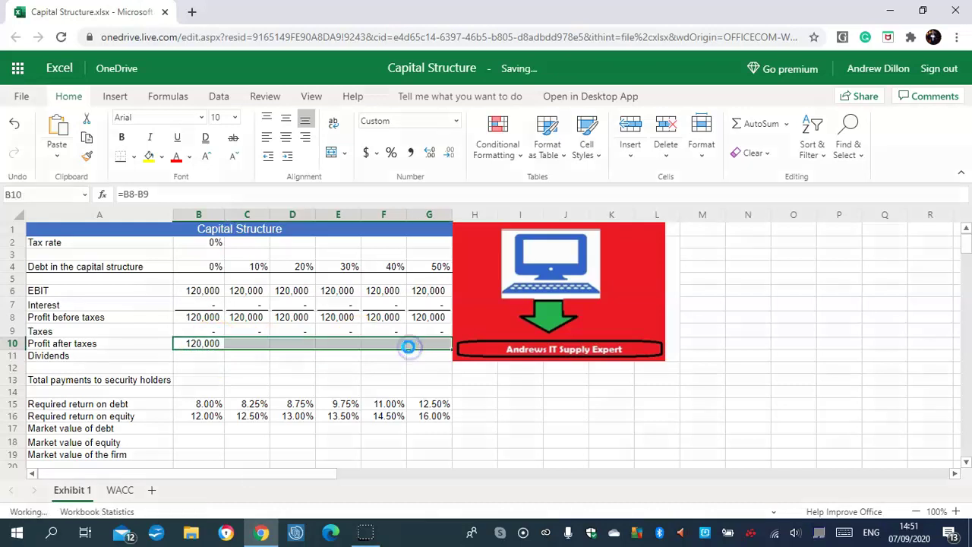
Set Dividends in B11 equal to profit after taxes with =B10 and fill it across to G11
left_click(207, 358)
left_click(212, 360)
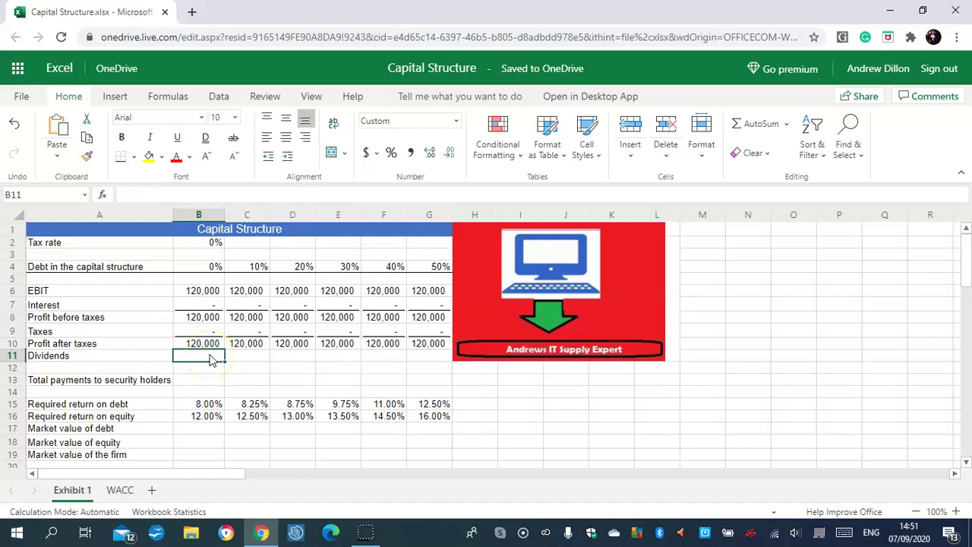
type("=B10")
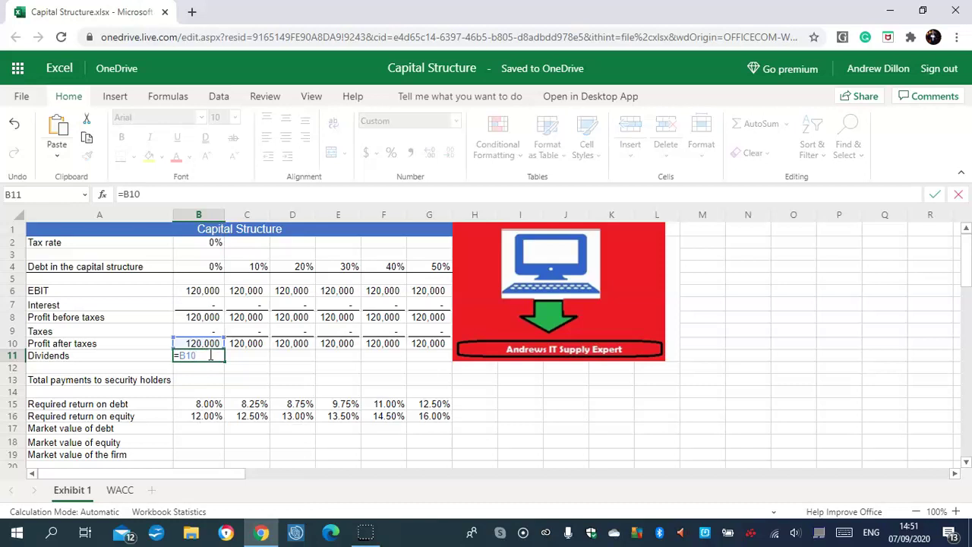
key("Return")
left_click(210, 359)
left_click_drag(225, 363, 425, 357)
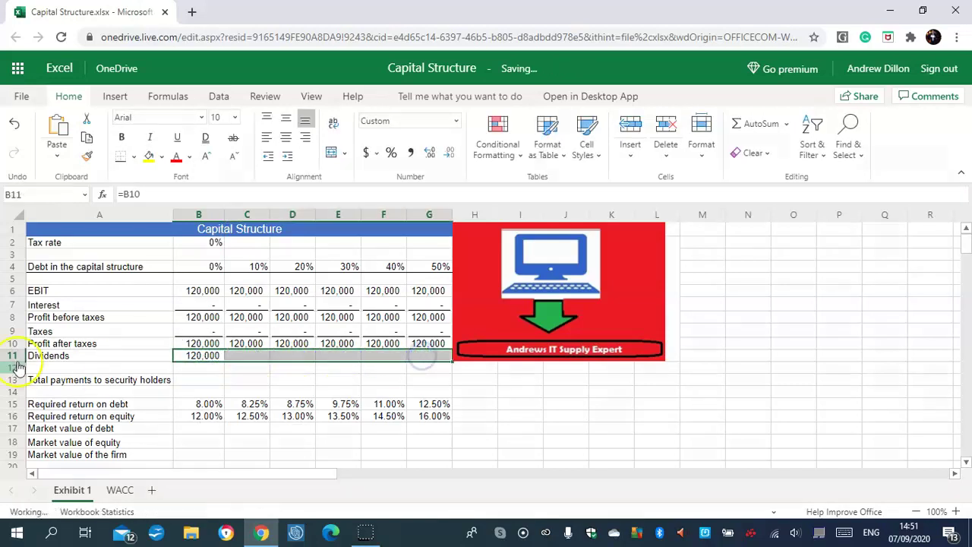
left_click(209, 356)
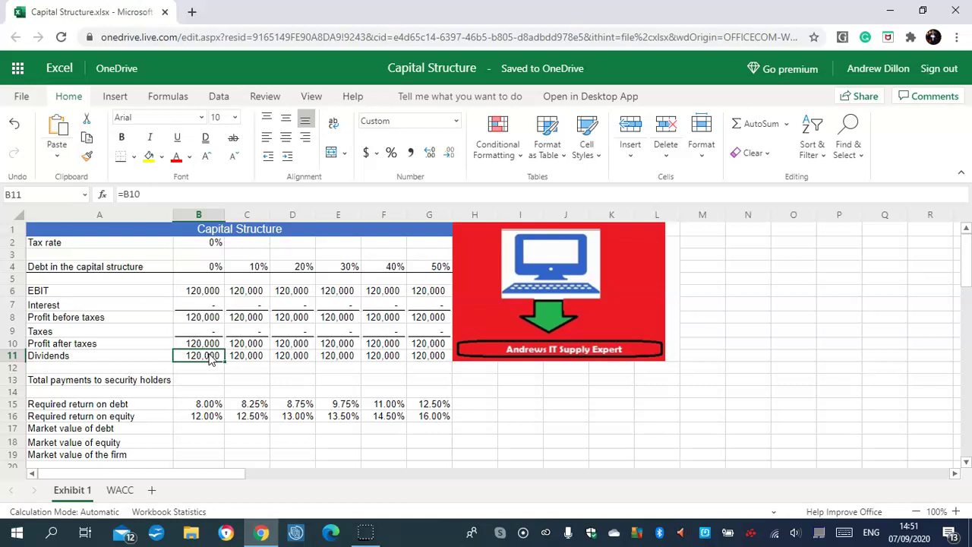
left_click(212, 344)
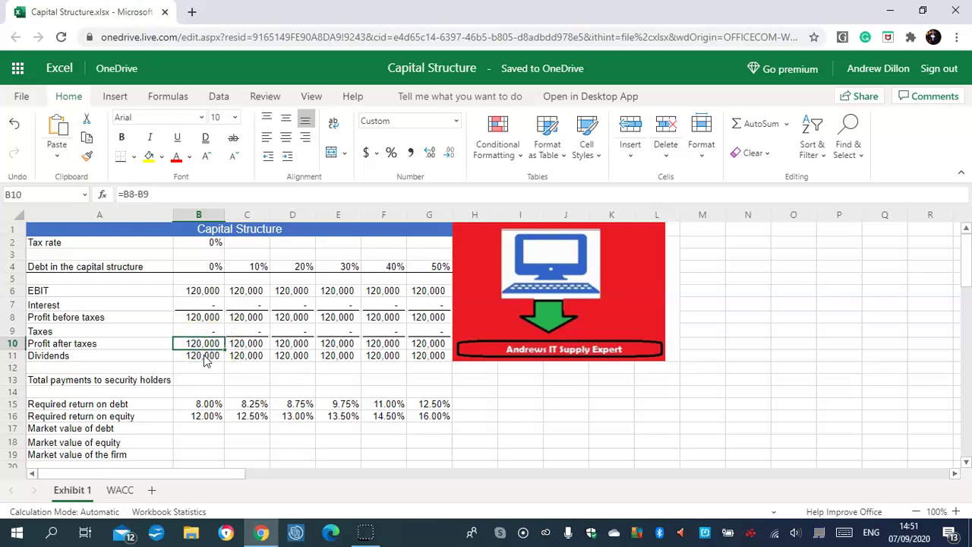
left_click(202, 356)
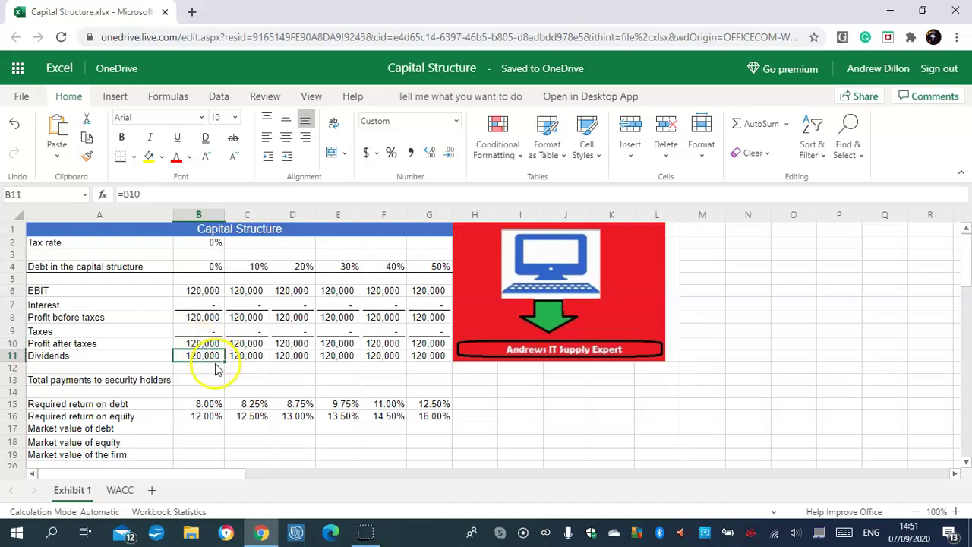
Calculate Total payments to security holders in B13 with =B7+B11 and fill the formula across to G13
left_click(208, 382)
left_click(211, 383)
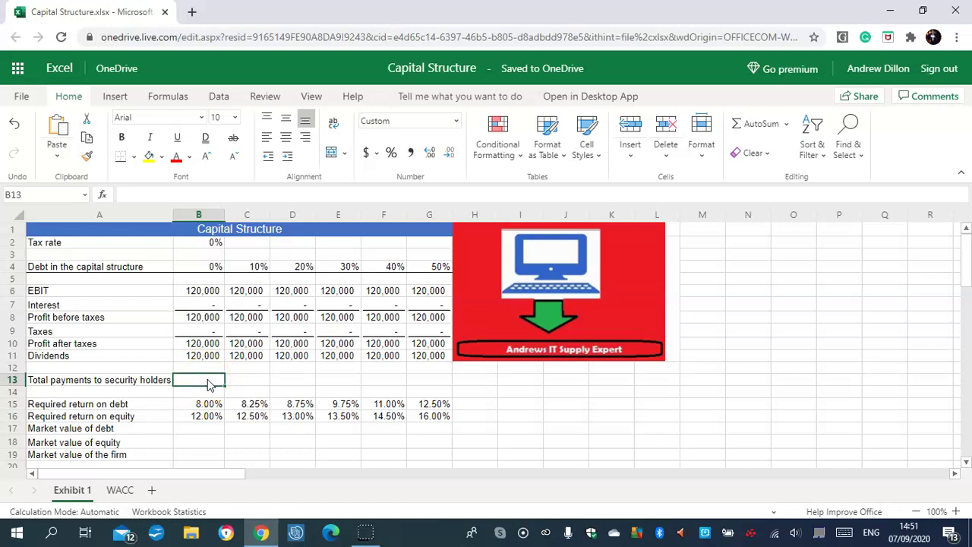
type("=B7+")
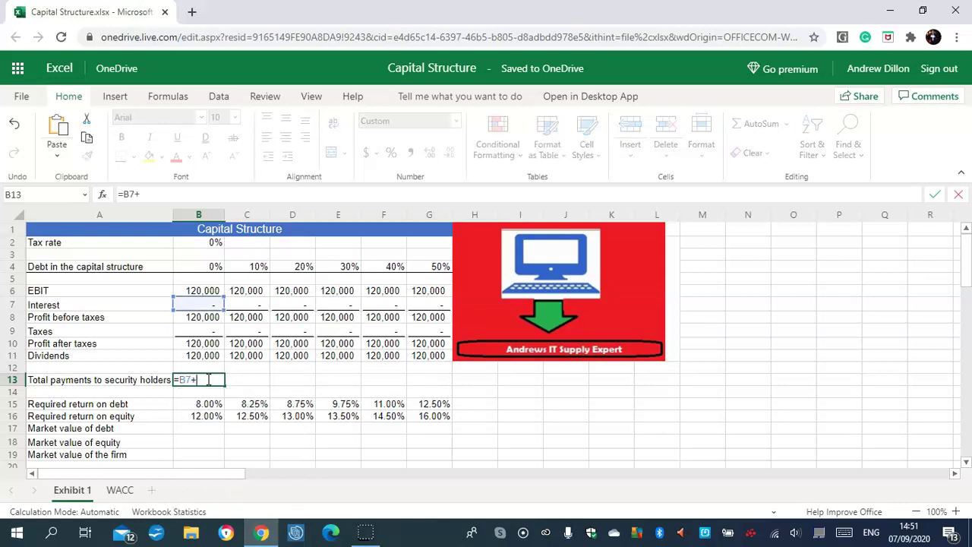
type("B11")
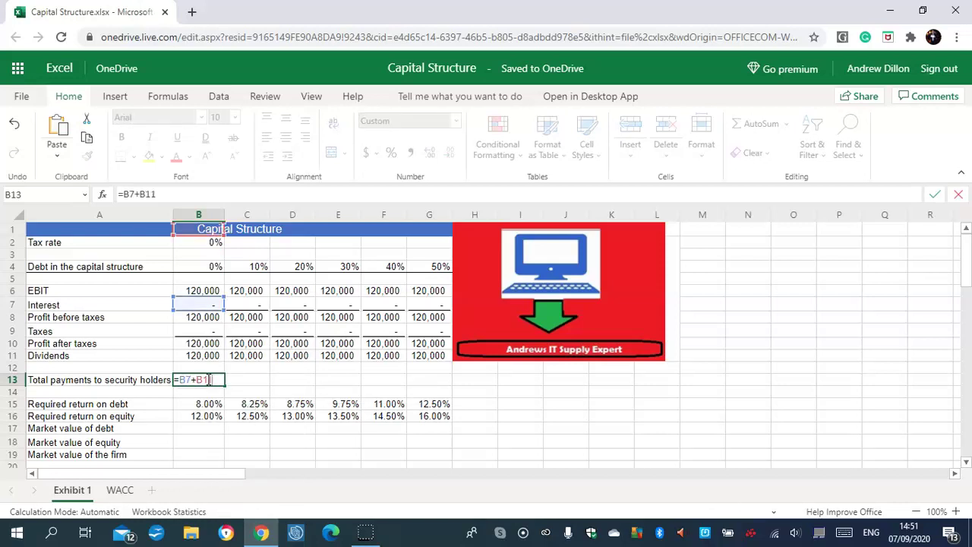
key("Return")
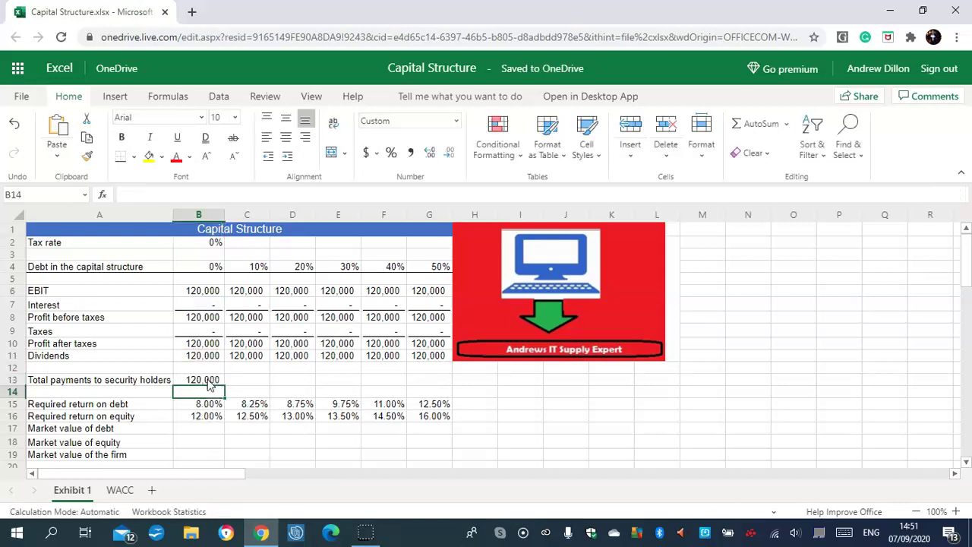
left_click(209, 384)
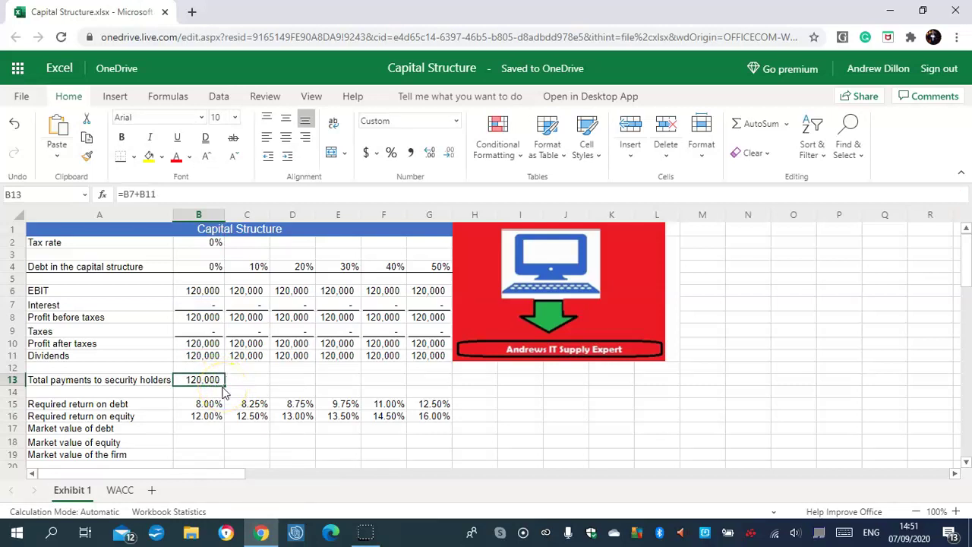
left_click_drag(224, 384, 449, 394)
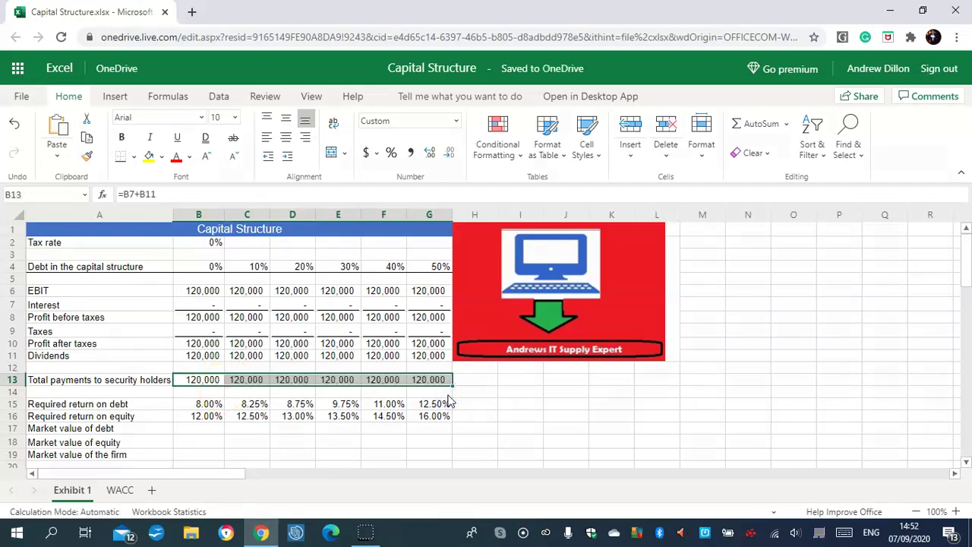
left_click(334, 380)
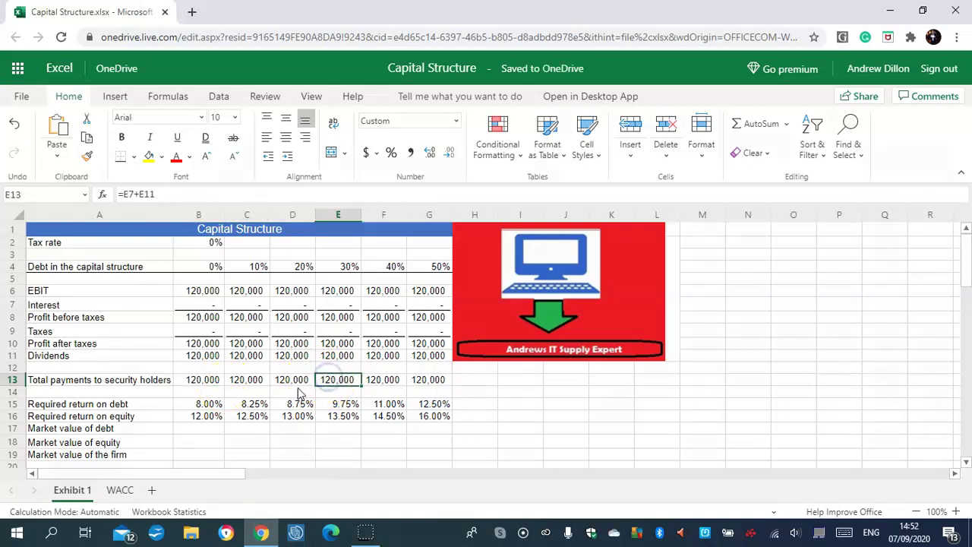
Calculate Market value of debt in B17 with =B7/B15 and fill the formula across to G17
scroll(959, 262, "down", 2)
scroll(958, 253, "up", 2)
scroll(953, 270, "down", 3)
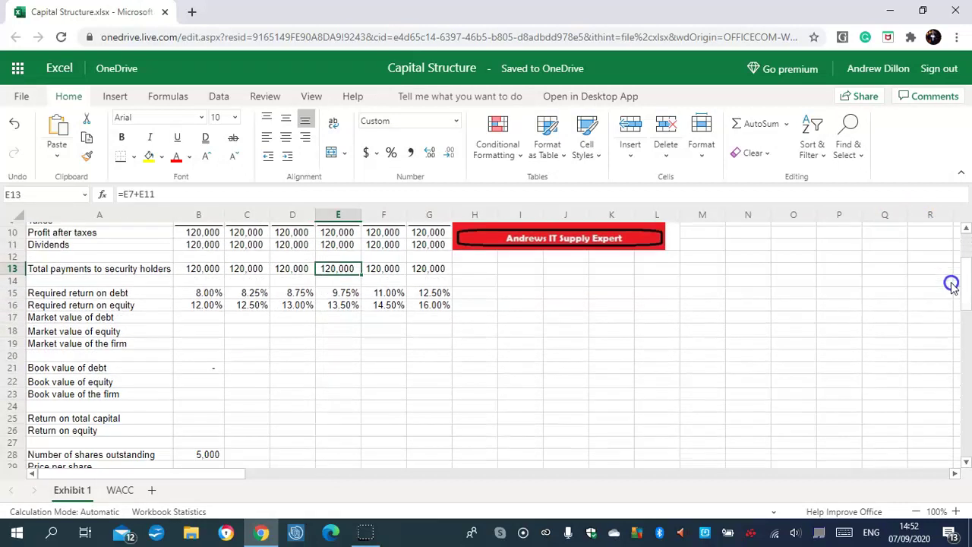
left_click(196, 319)
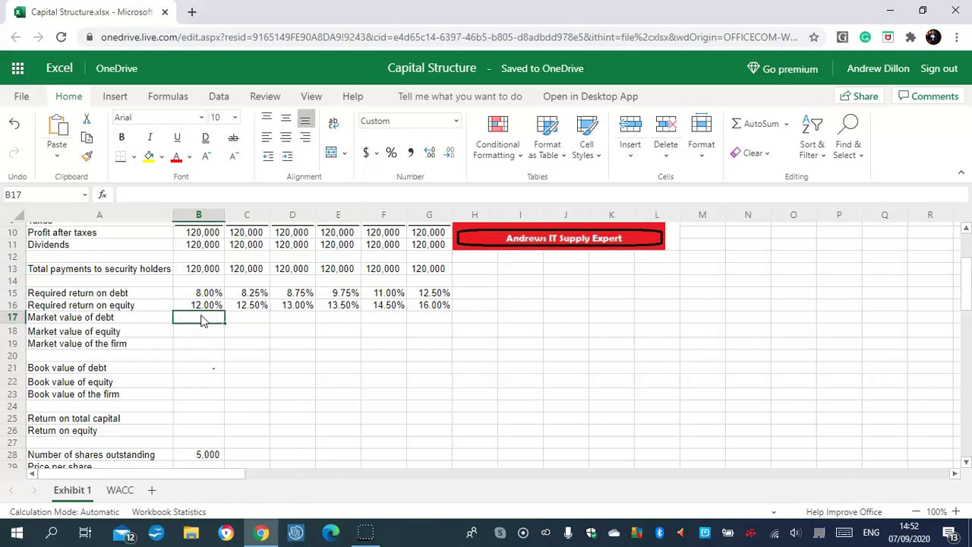
type("=B")
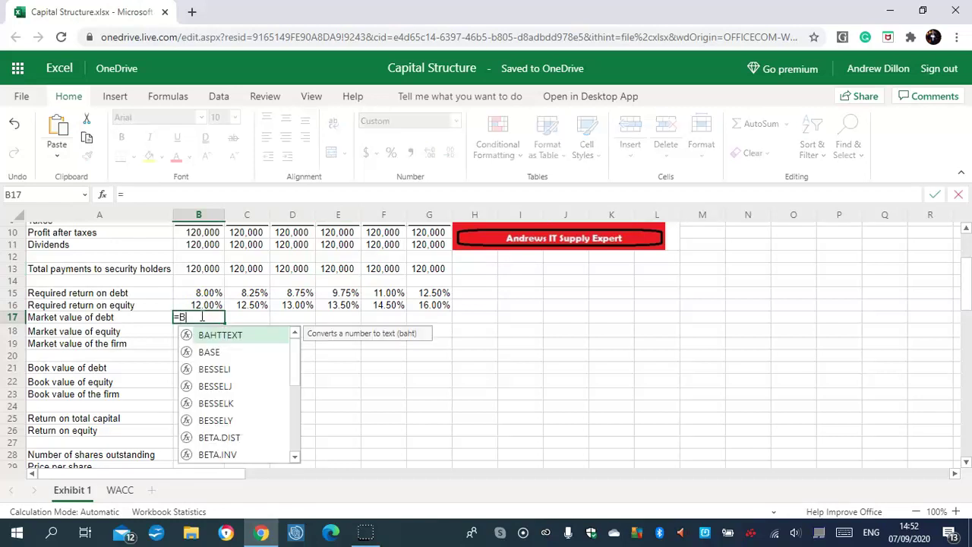
type("7/B15")
key("Return")
left_click(203, 317)
left_click_drag(225, 322, 411, 320)
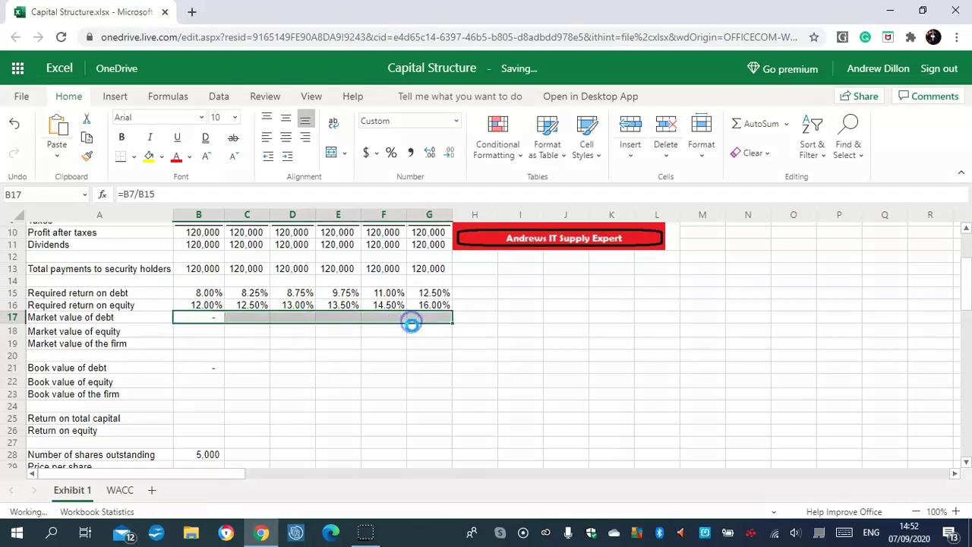
Calculate Market value of equity in B18 with =B11/B16 and fill the formula across to G18
left_click(212, 336)
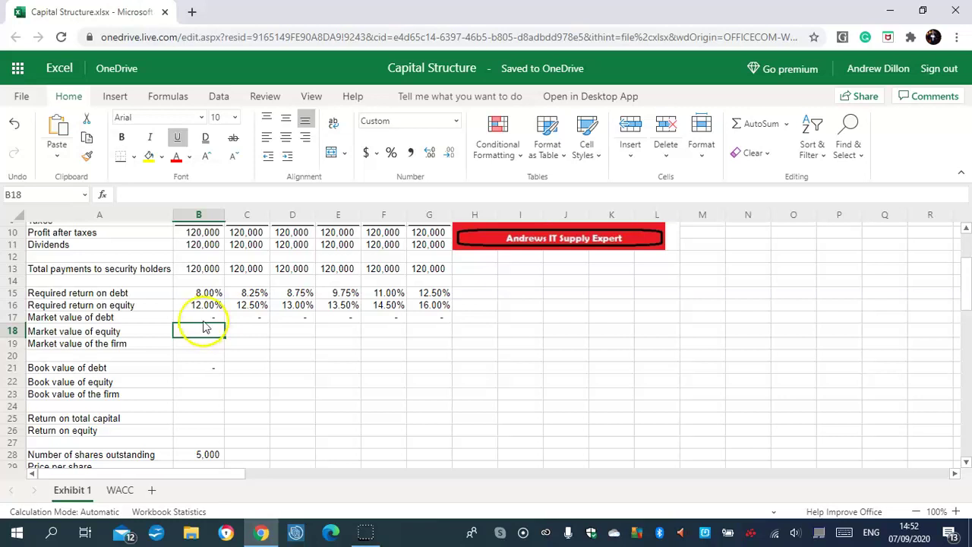
left_click(202, 317)
left_click(204, 329)
type("=")
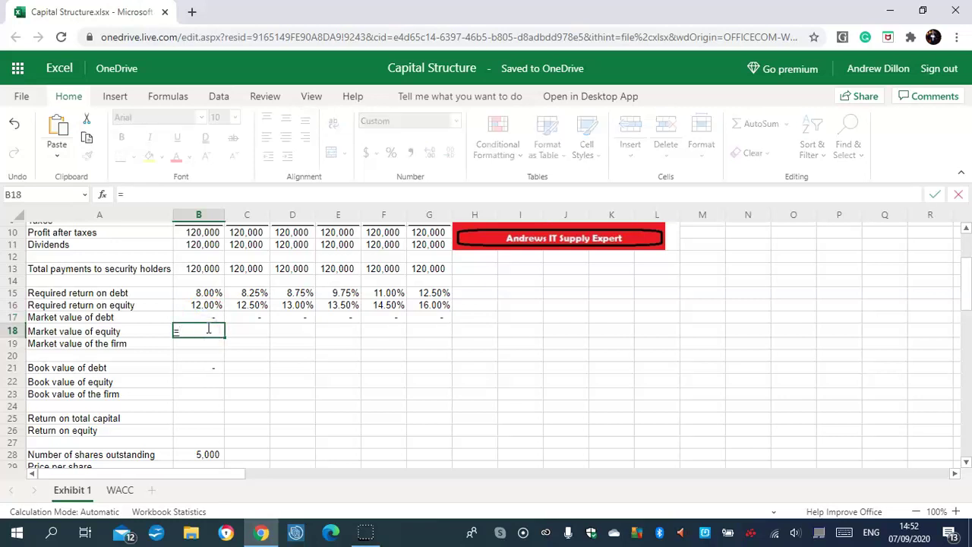
type("B11/B")
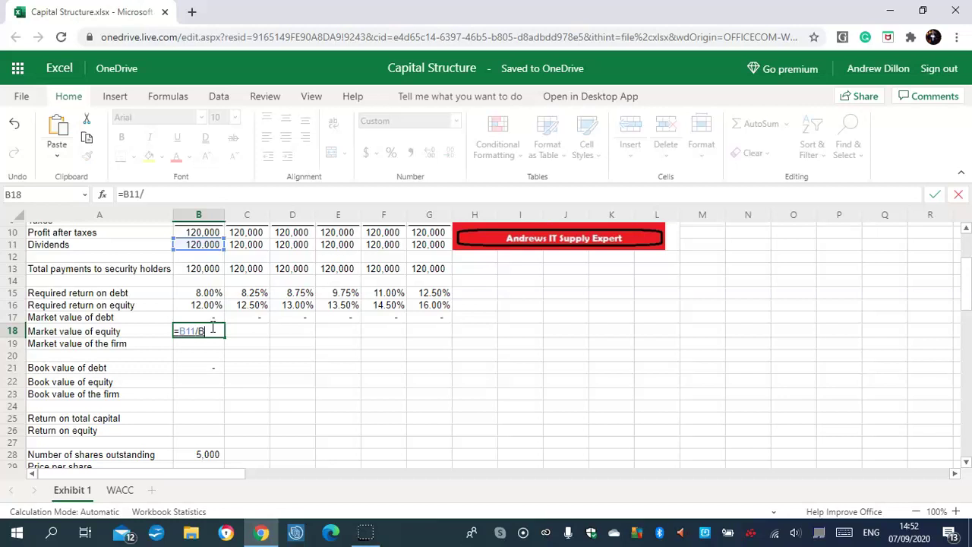
type("16")
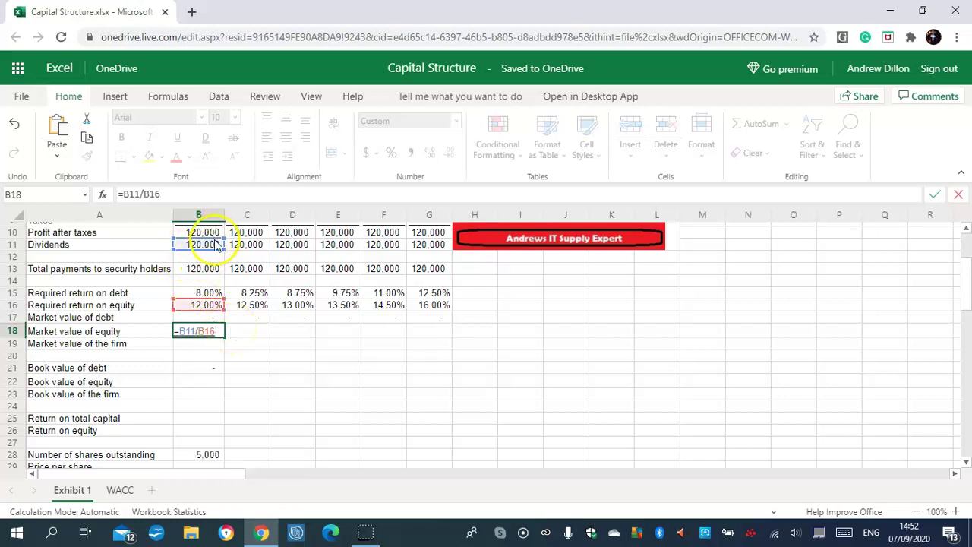
key("Return")
left_click(218, 331)
left_click_drag(223, 336, 427, 344)
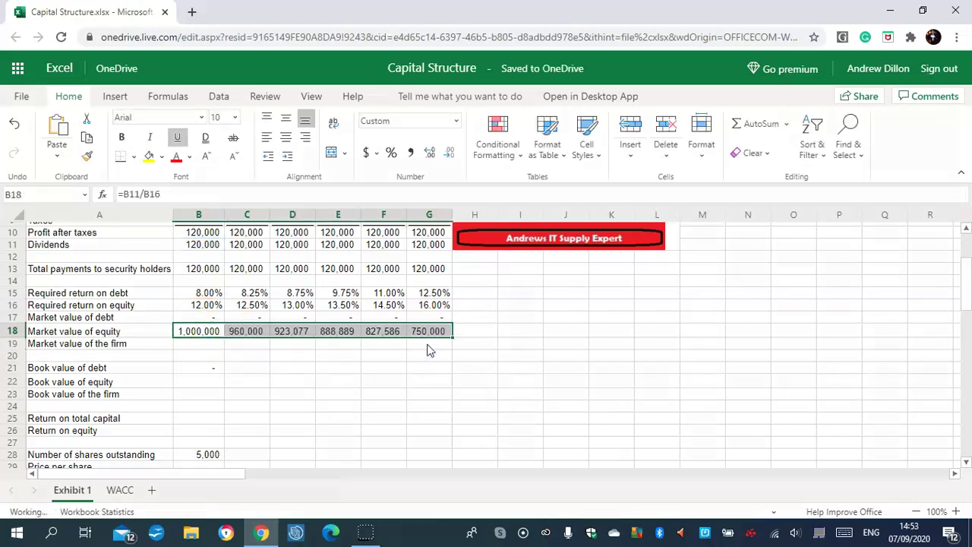
Calculate Market value of the firm in B19 with =B17+B18 and fill the formula across to G19
left_click(209, 346)
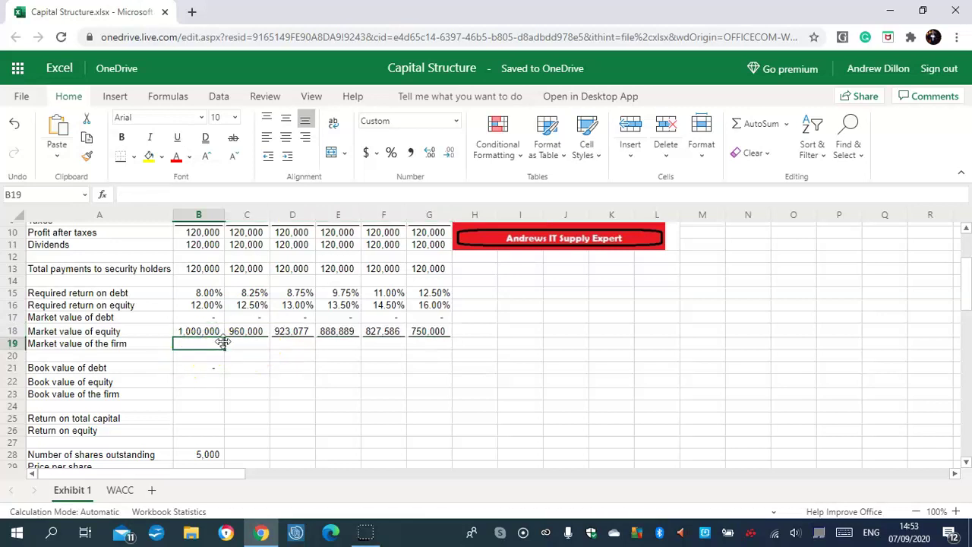
left_click(231, 345)
type("=")
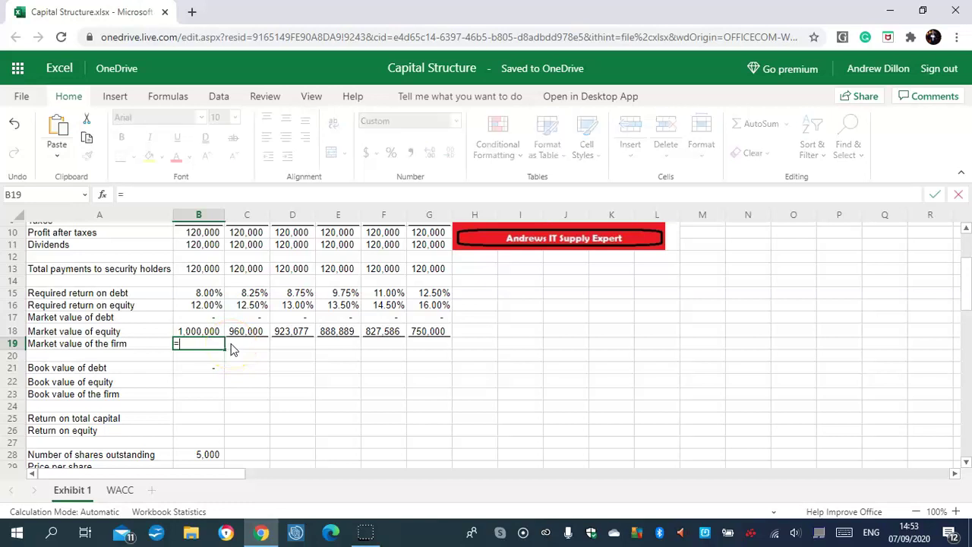
type("B17+B18")
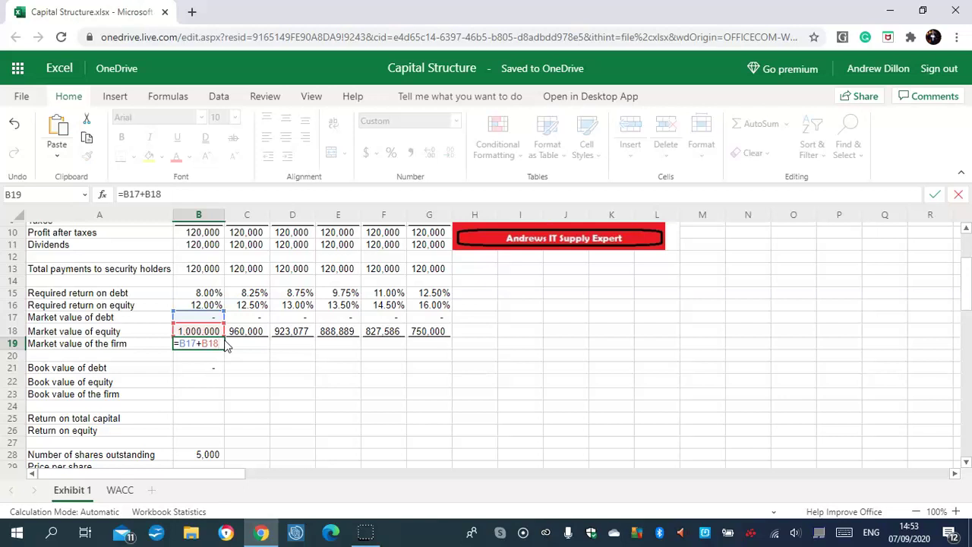
key("Return")
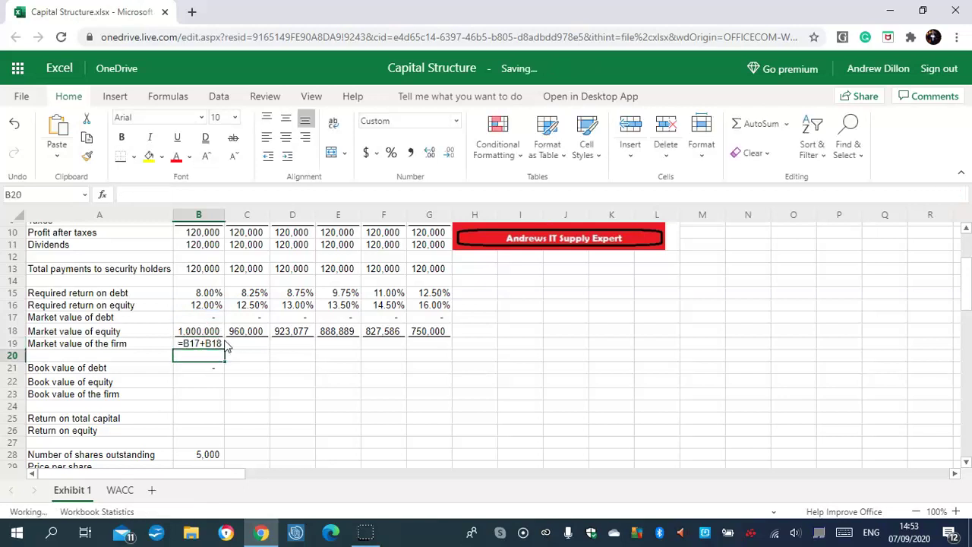
left_click(204, 343)
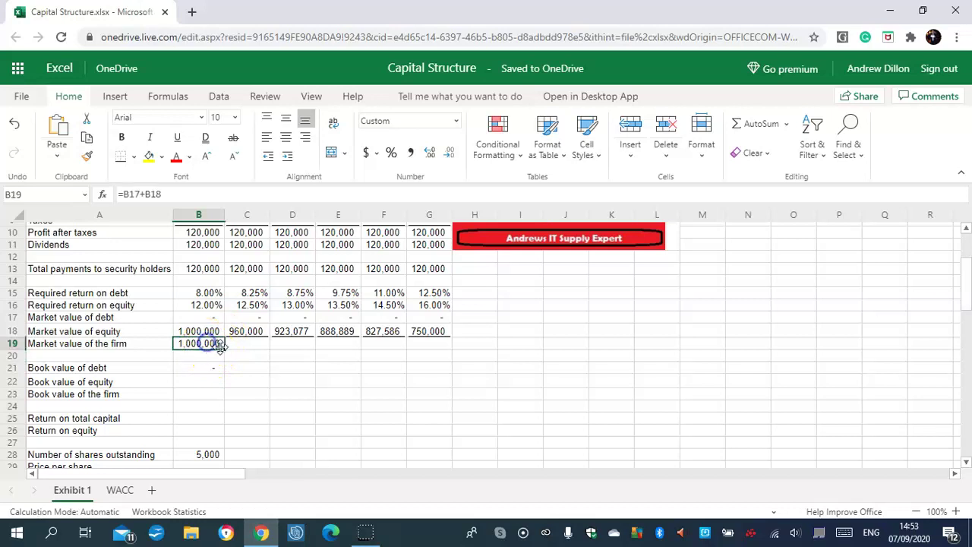
left_click_drag(225, 350, 416, 347)
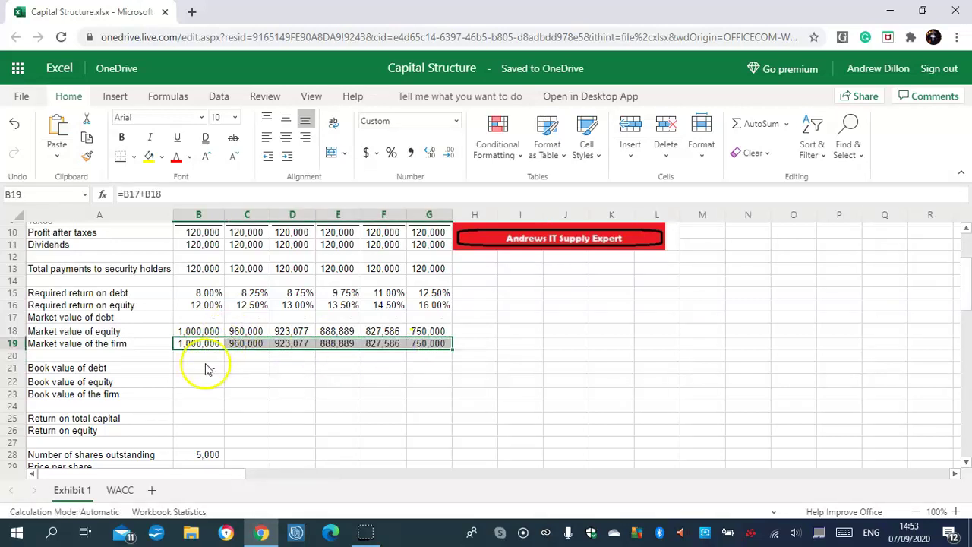
Increase Book value of debt by 5000 per column with =B21+5000 in C21, filled across to G21
left_click(249, 368)
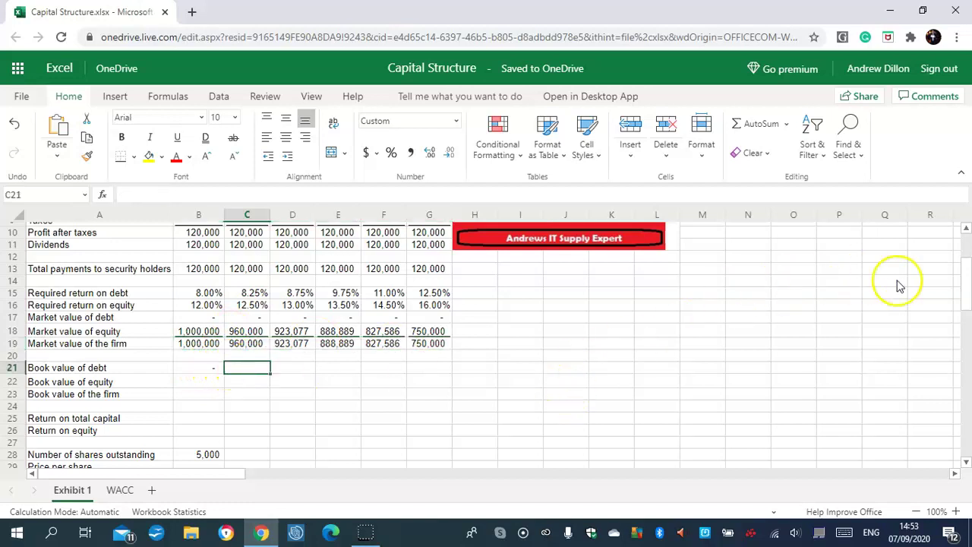
left_click_drag(967, 279, 968, 297)
left_click(257, 289)
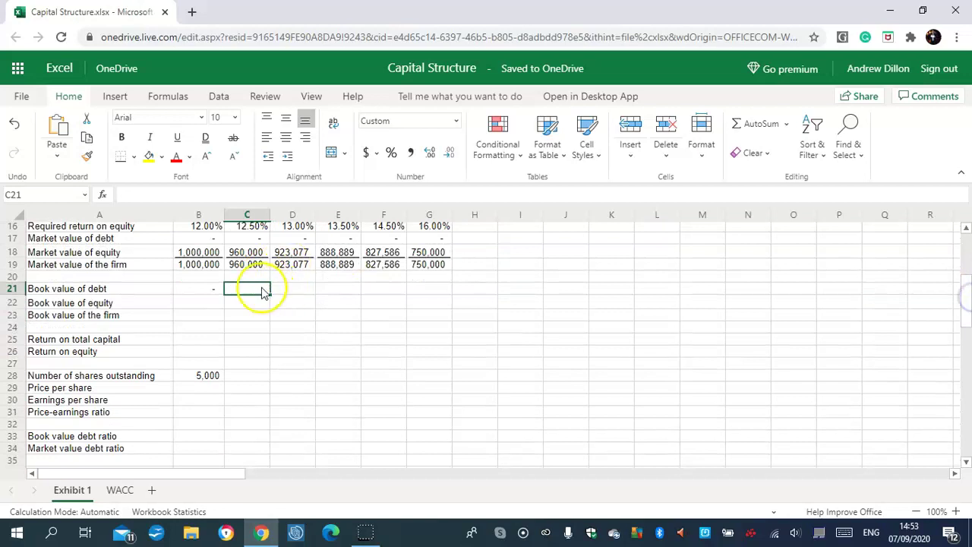
type("=")
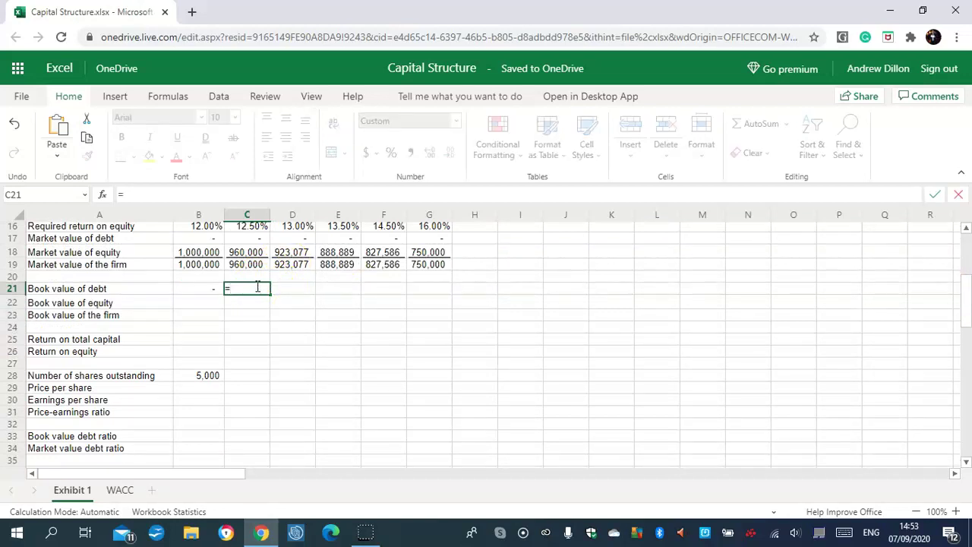
type("B21")
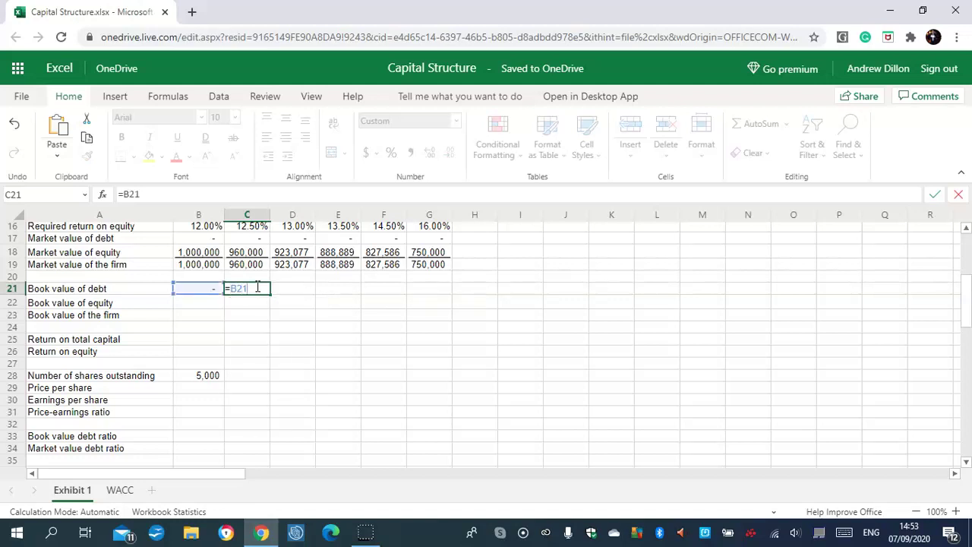
type("+5000")
key("Return")
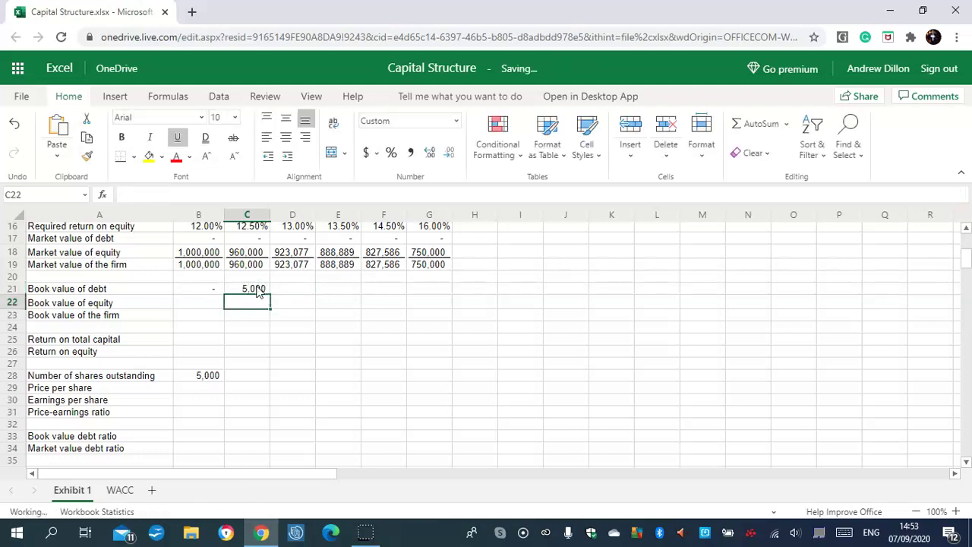
left_click(257, 291)
left_click_drag(270, 293, 414, 293)
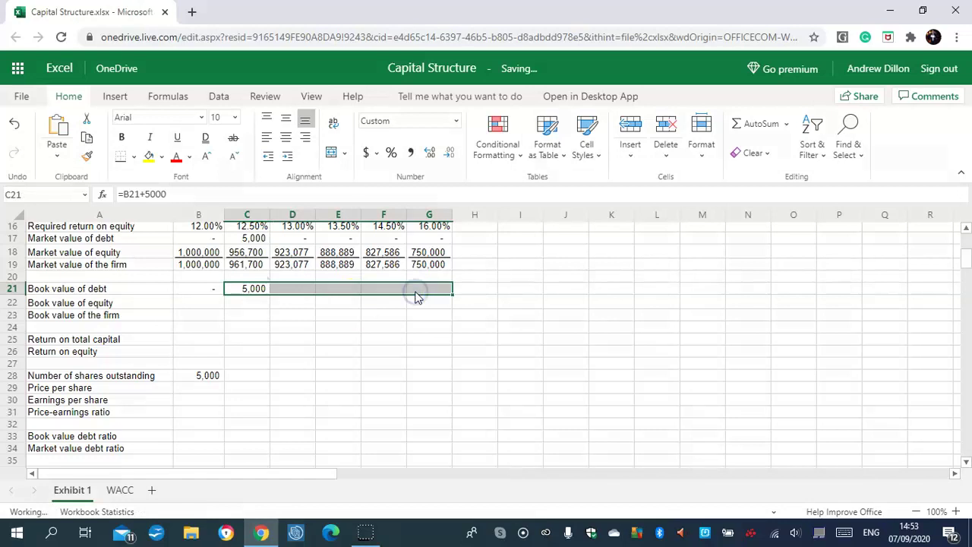
Enter =B22-5000 for Book value of equity in B22 and fill the formula across to G22
left_click(211, 304)
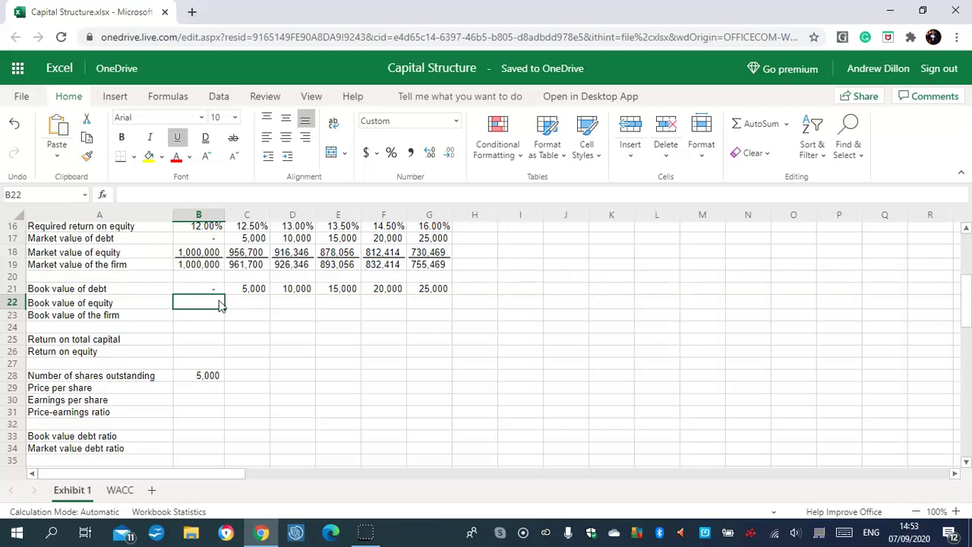
left_click(213, 303)
type("=")
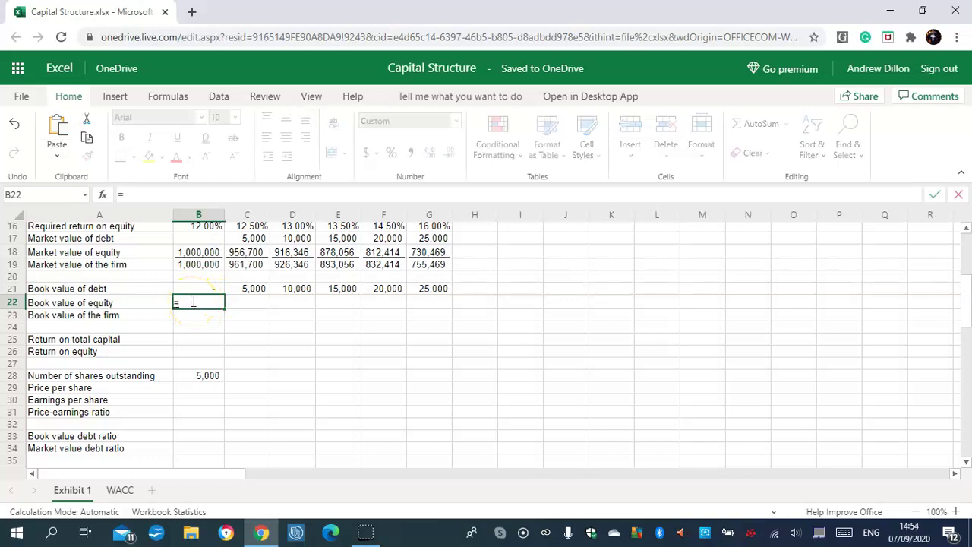
type("B22-5000")
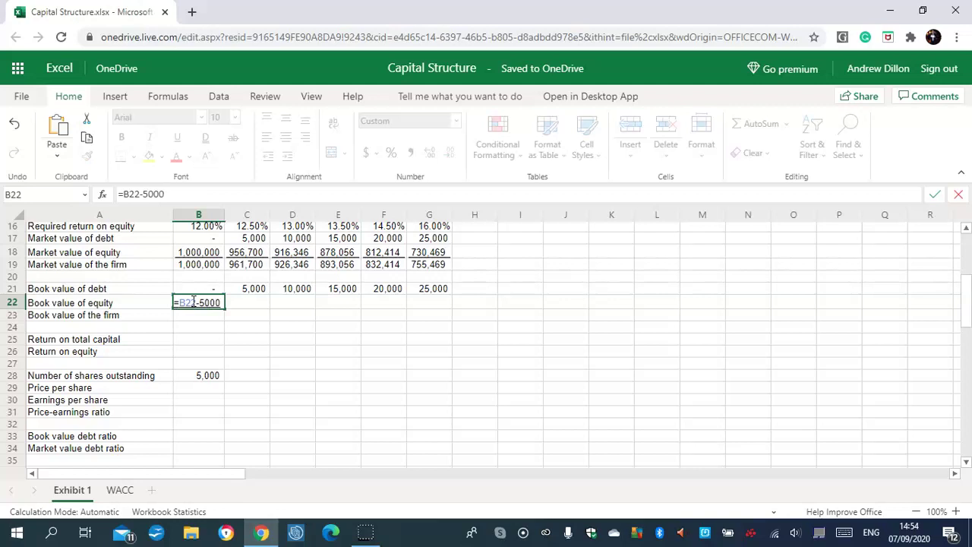
key("Return")
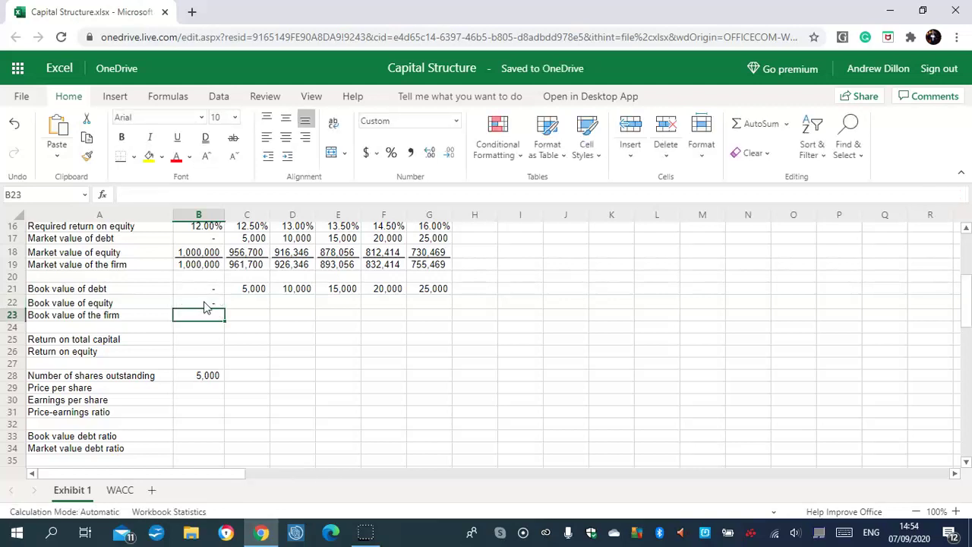
left_click(205, 306)
left_click_drag(223, 309, 421, 307)
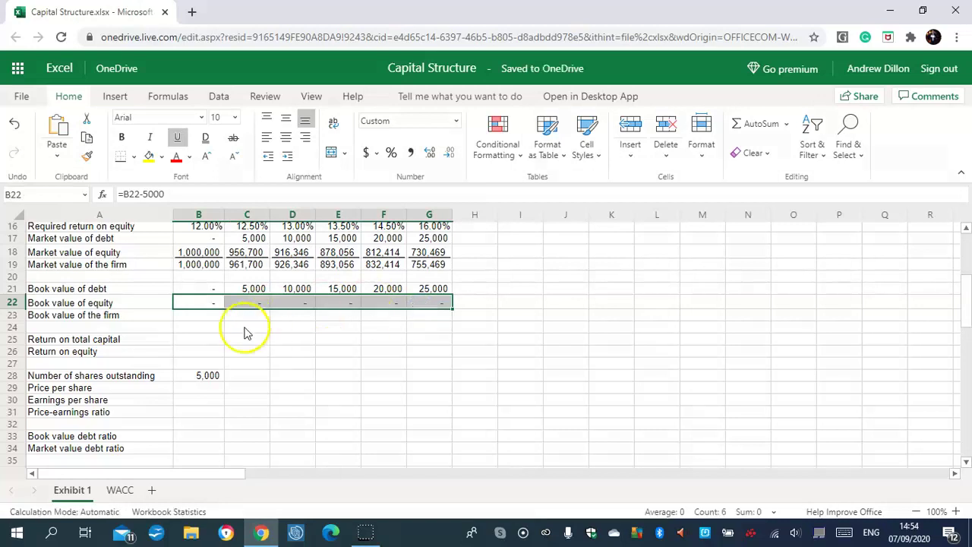
Calculate Book value of the firm in B23 with =B21+B22 and fill the formula across to G23
left_click(213, 316)
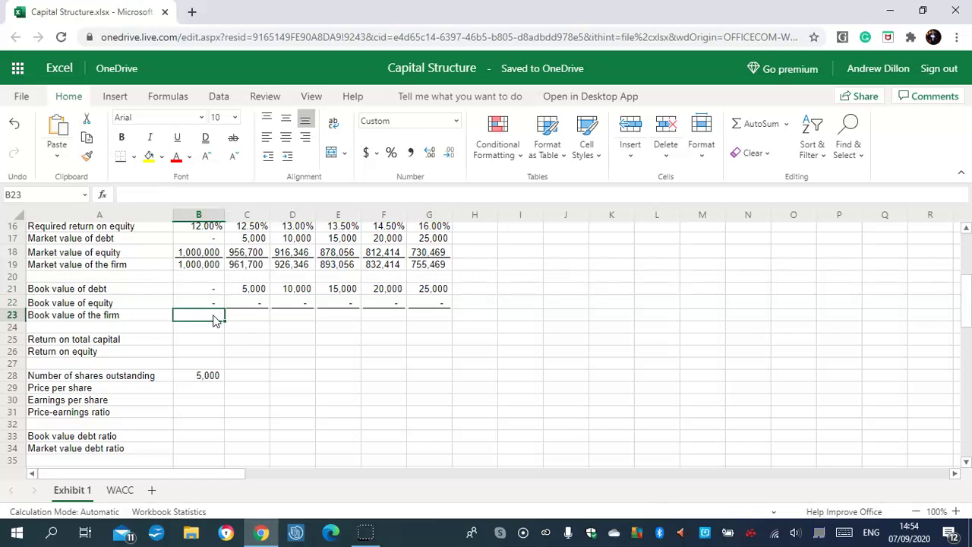
type("=")
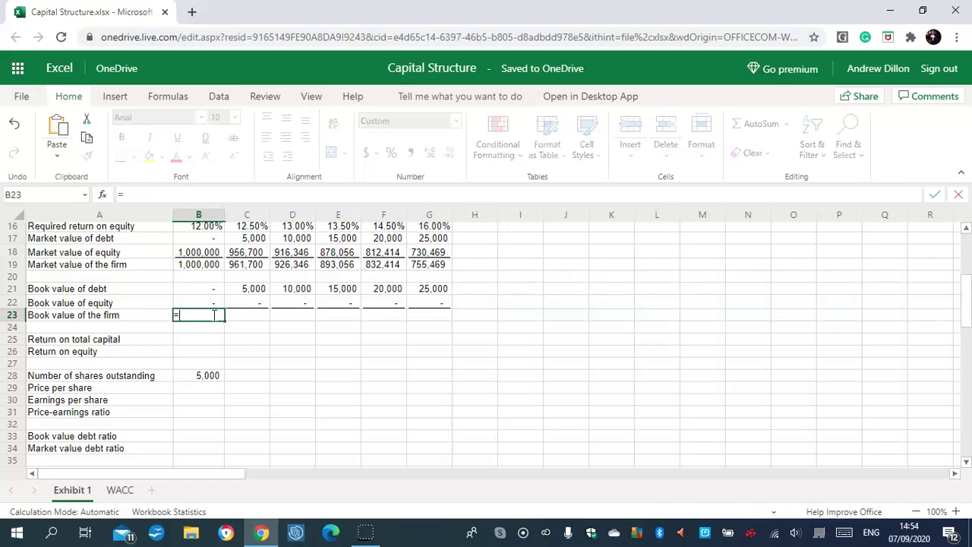
type("B21+B22")
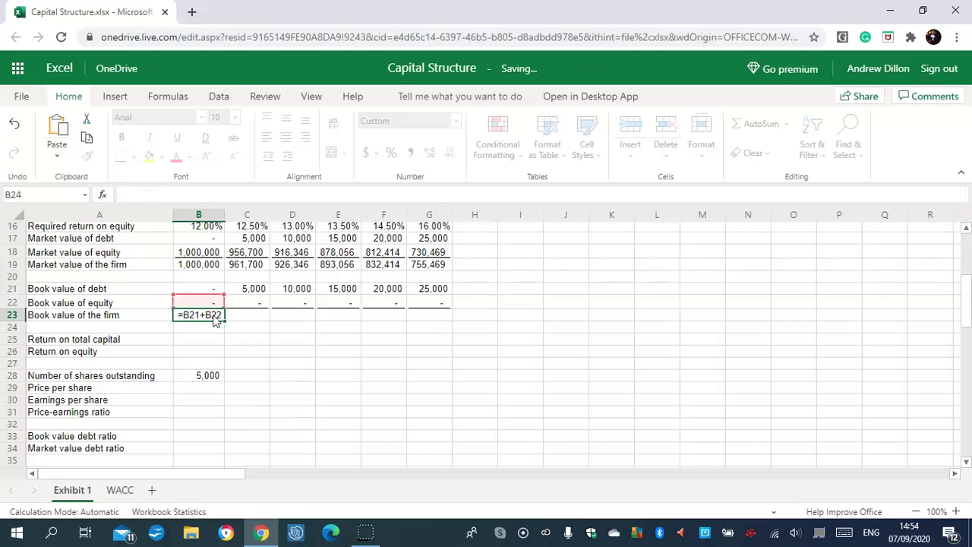
key("Return")
left_click(213, 316)
left_click_drag(224, 320, 432, 319)
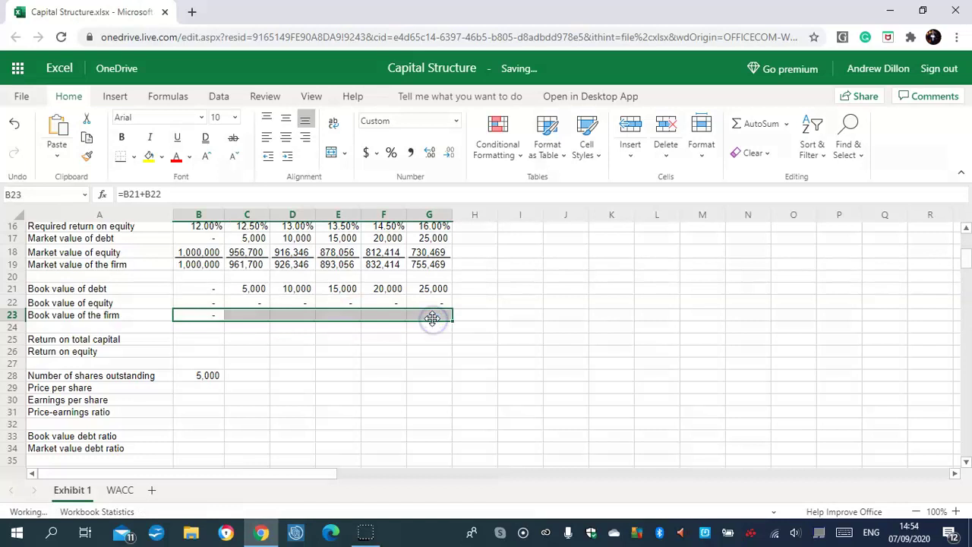
Calculate Return on total capital in B25 with =B6*(1-$B$2)/B23 and fill the formula across to G25
left_click(203, 338)
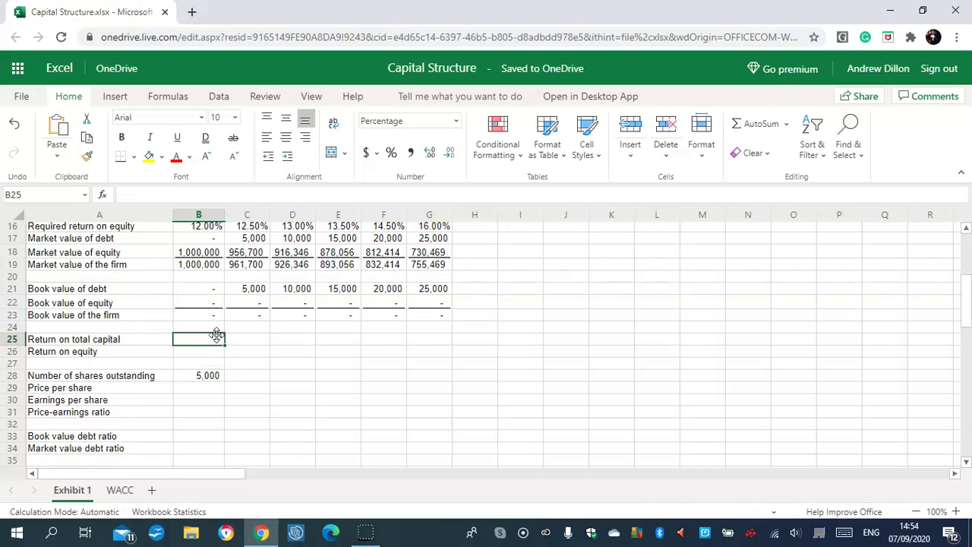
type("=B6")
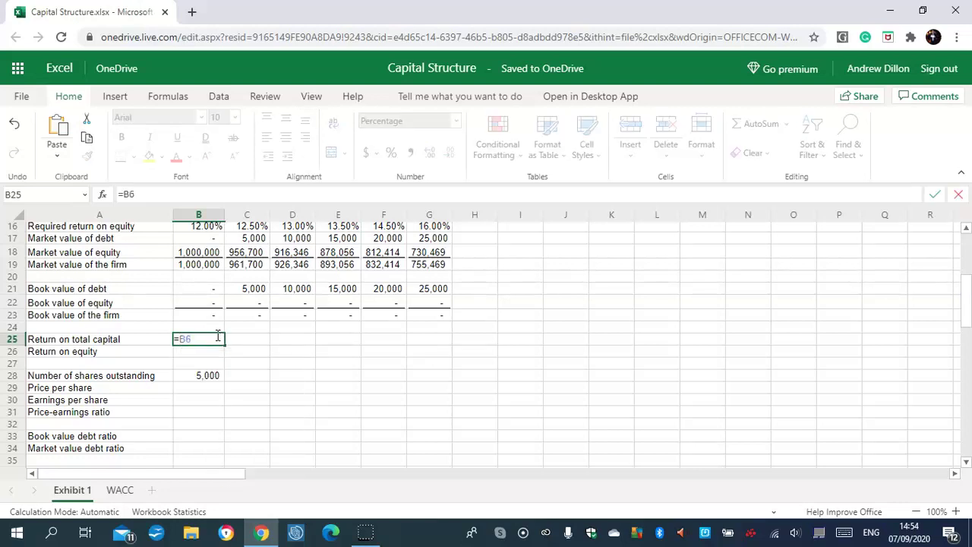
type("*(1-$B$2")
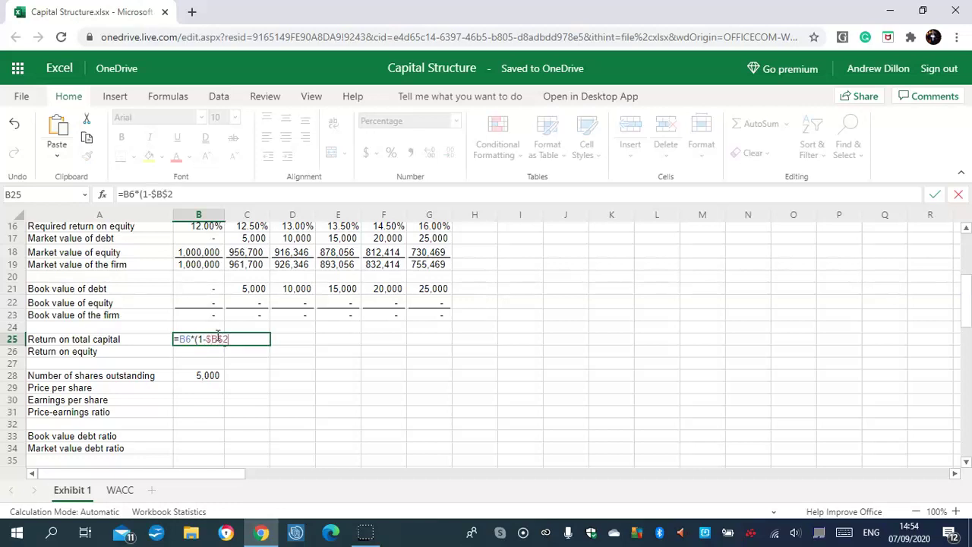
type(")/B23")
key("Return")
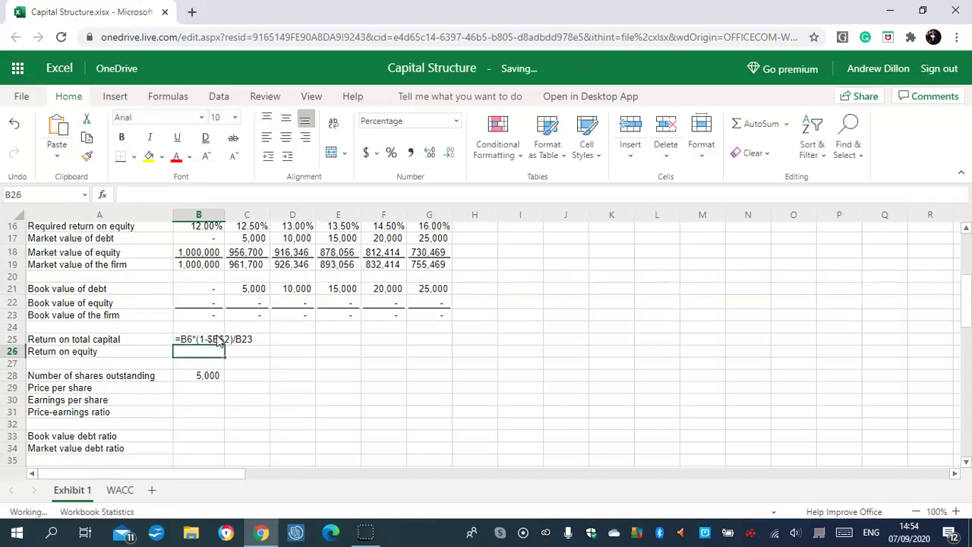
left_click(213, 340)
mouse_move(225, 344)
left_mouse_down()
mouse_move(327, 336)
mouse_move(412, 348)
left_mouse_up()
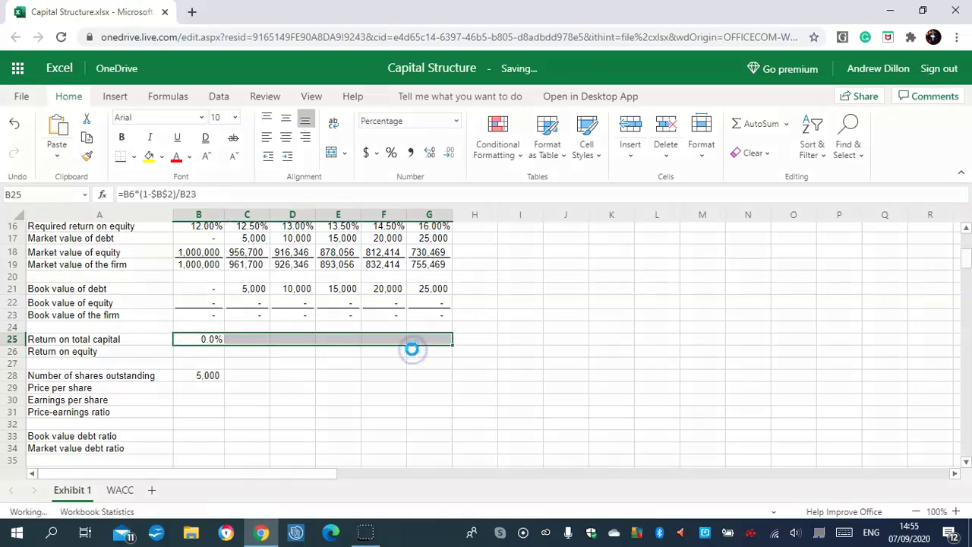
Calculate Return on equity in B26 with =B11/B22 and fill the formula across to G26
left_click(215, 351)
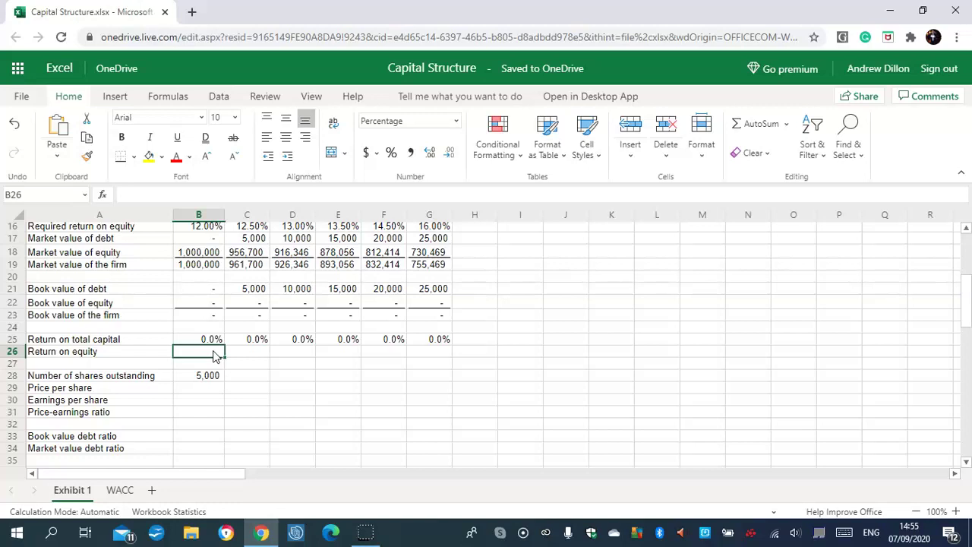
type("=B1")
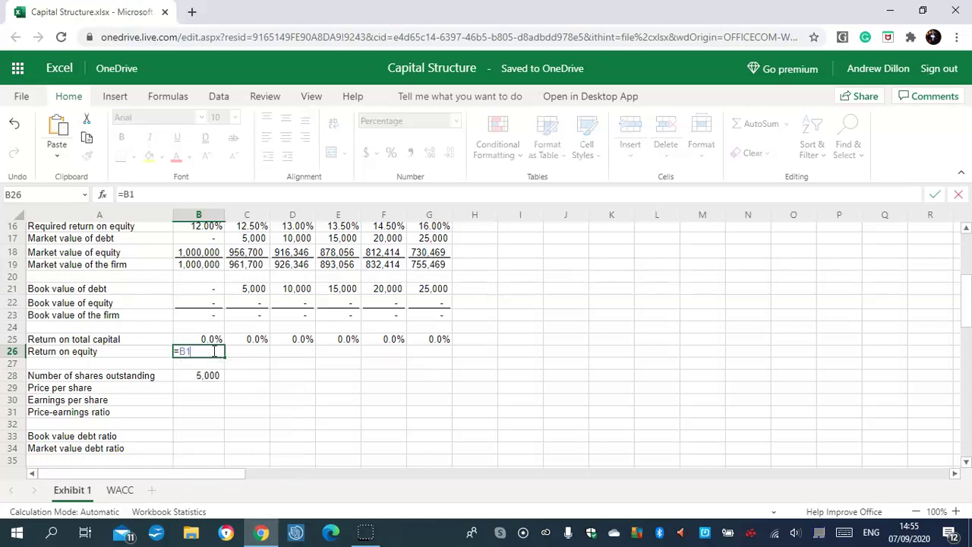
type("1/B22")
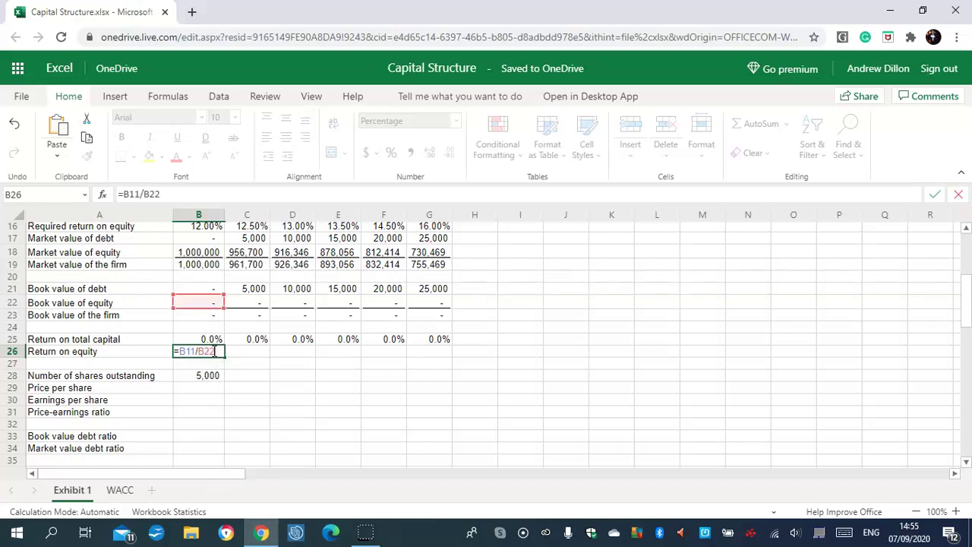
key("Return")
left_click(213, 352)
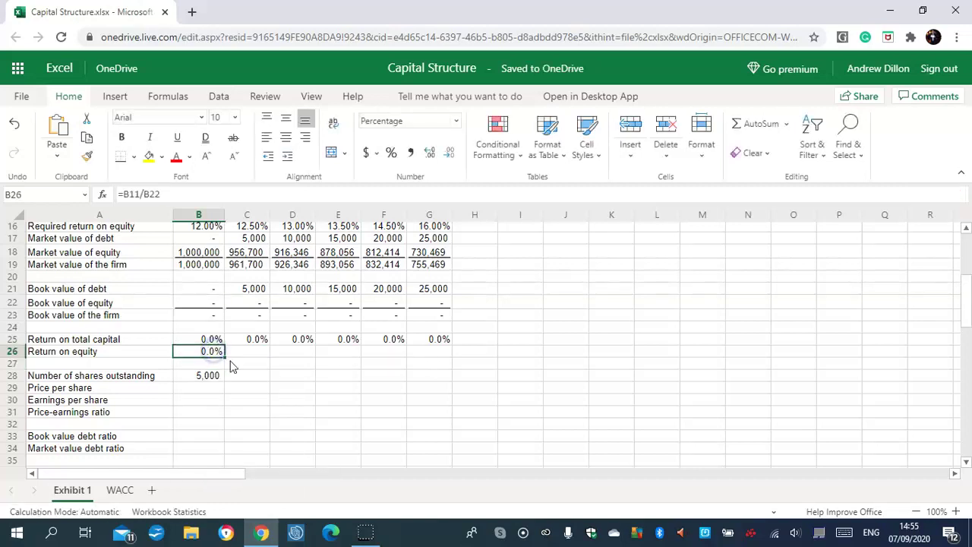
left_click_drag(225, 357, 426, 366)
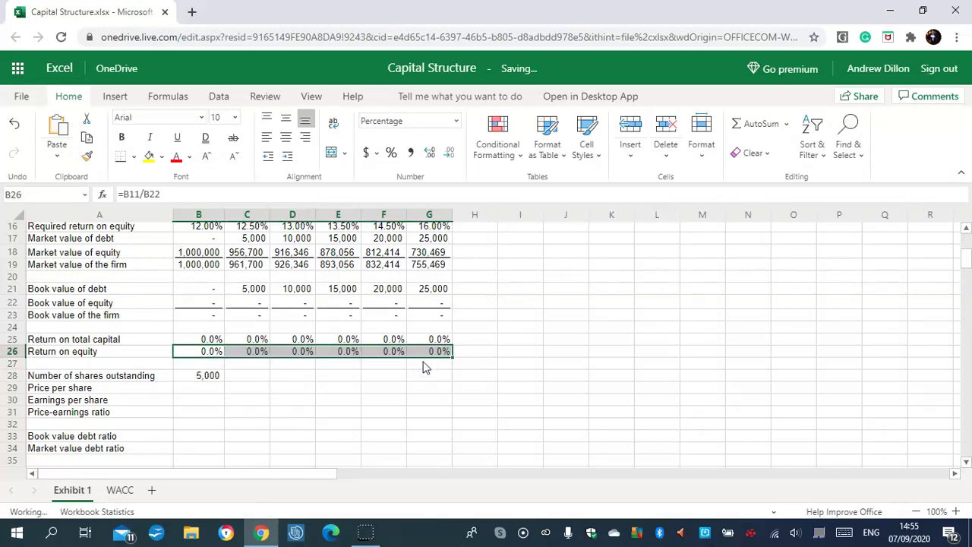
Enter =B28-(C17-B17)/C29 in C28 for Number of shares outstanding at the first debt level
left_click(203, 377)
left_click(243, 378)
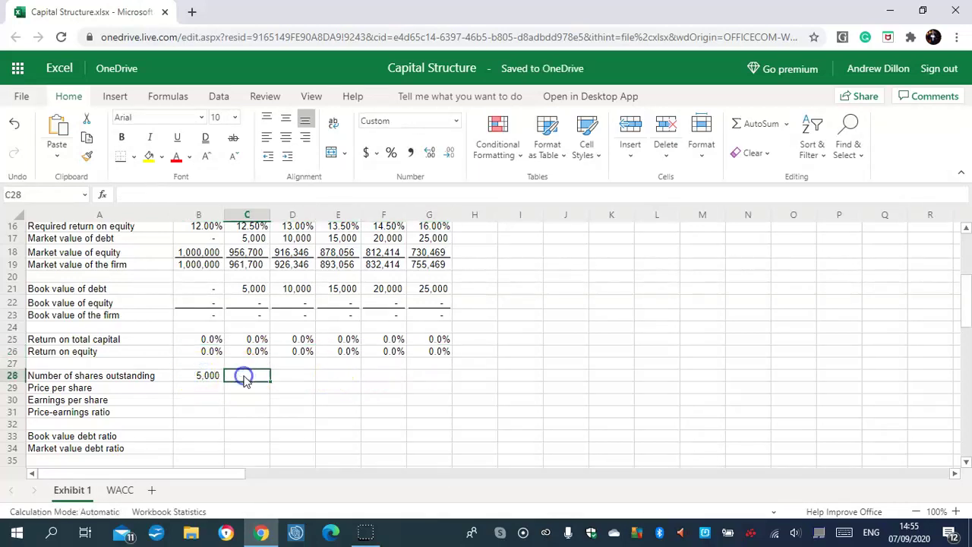
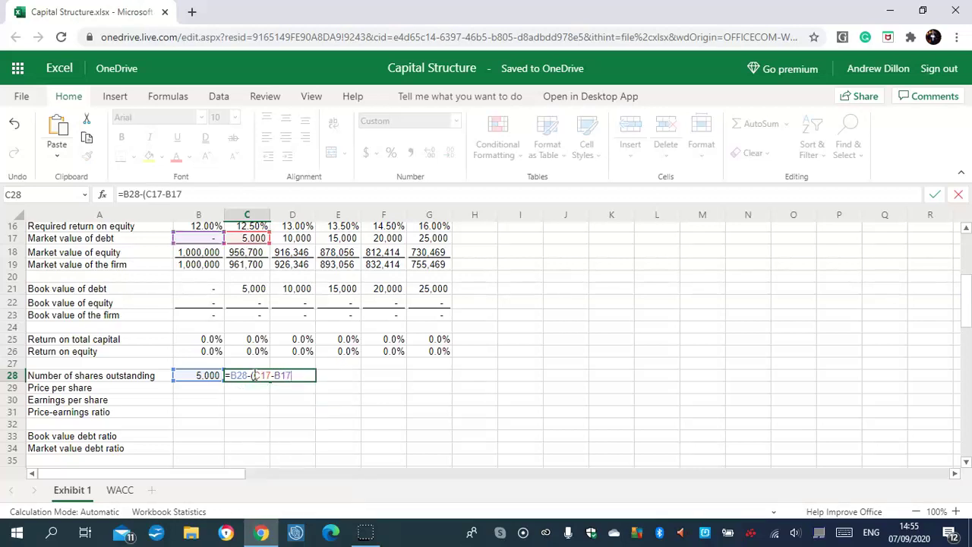
type(")/C29")
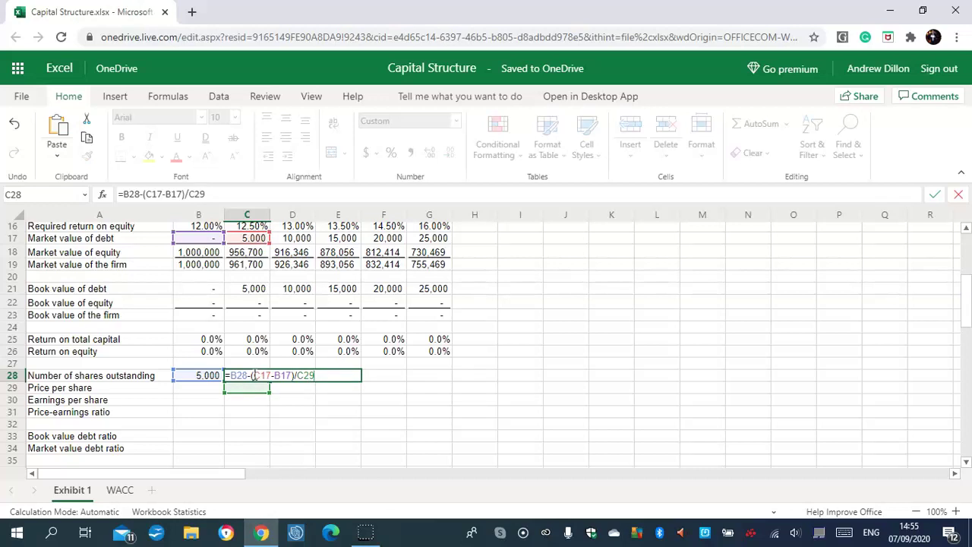
key("Return")
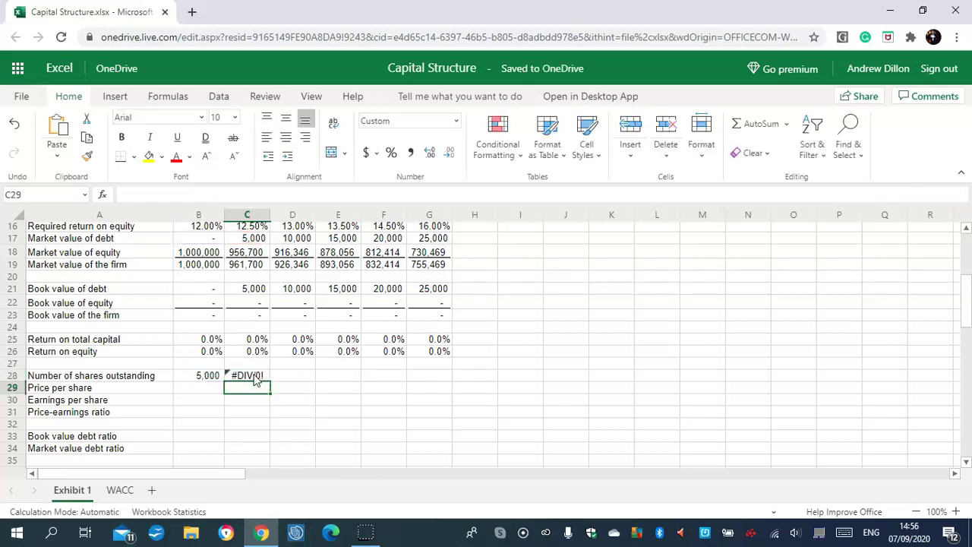
left_click(255, 376)
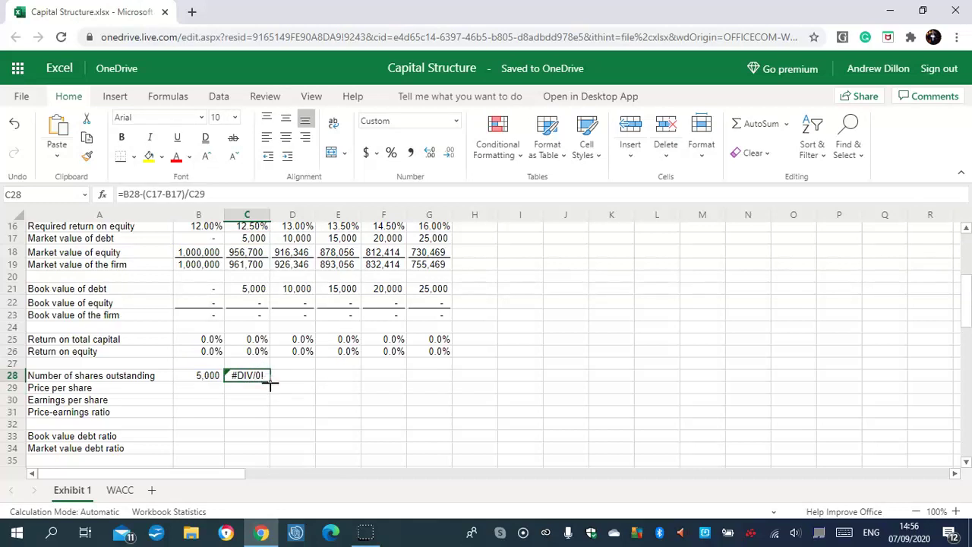
left_click_drag(270, 382, 310, 378)
left_click(296, 382)
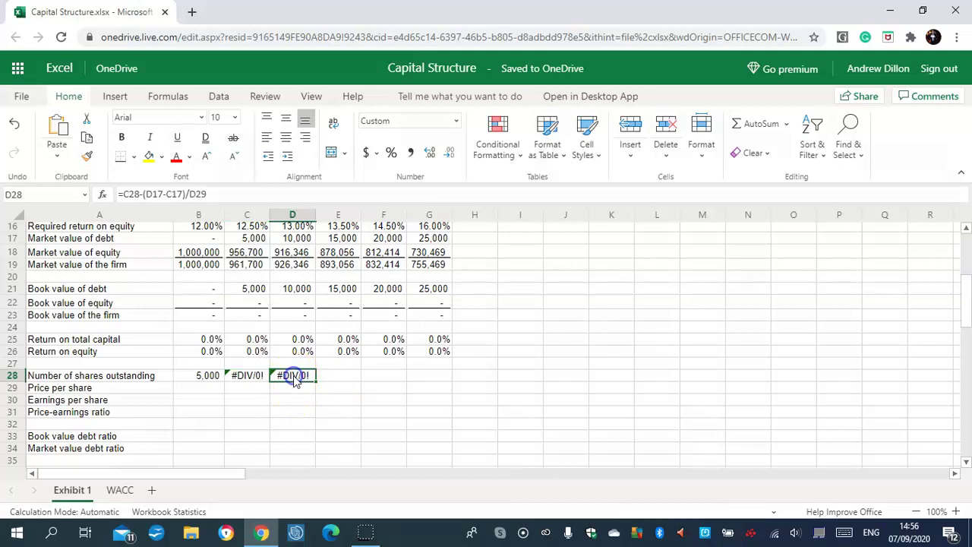
key("Delete")
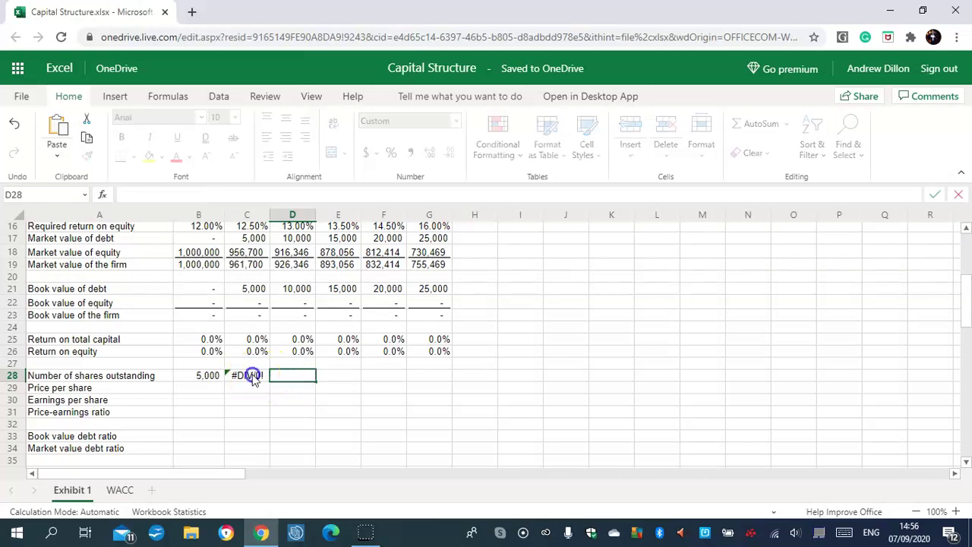
Try to append ,=D18/D19 to the Number of shares outstanding formula in C28
left_click(249, 375)
left_click(206, 194)
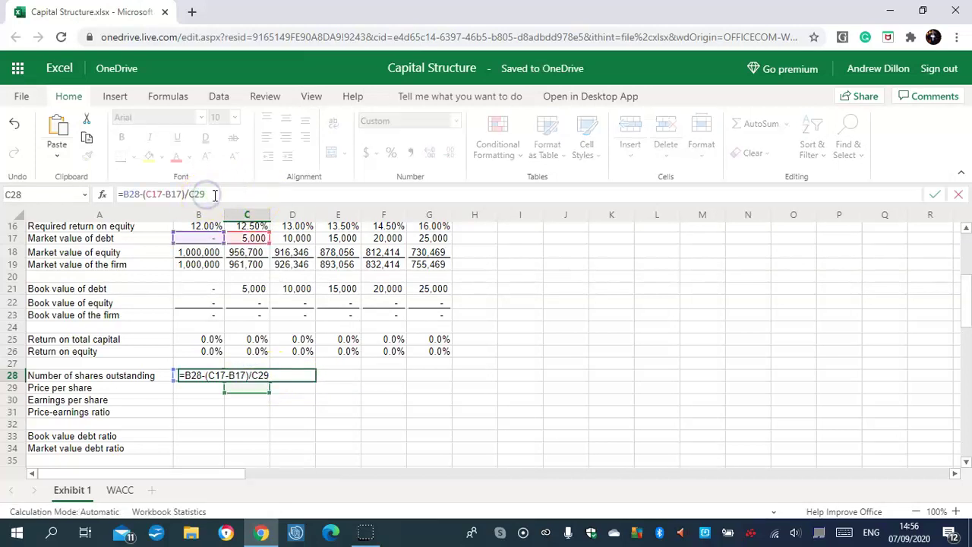
type(",=D18")
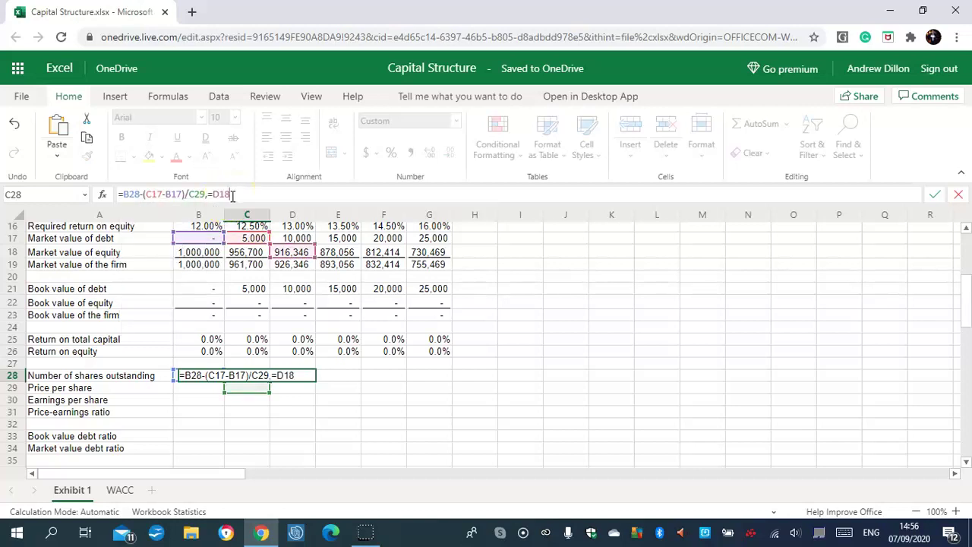
type("/D19")
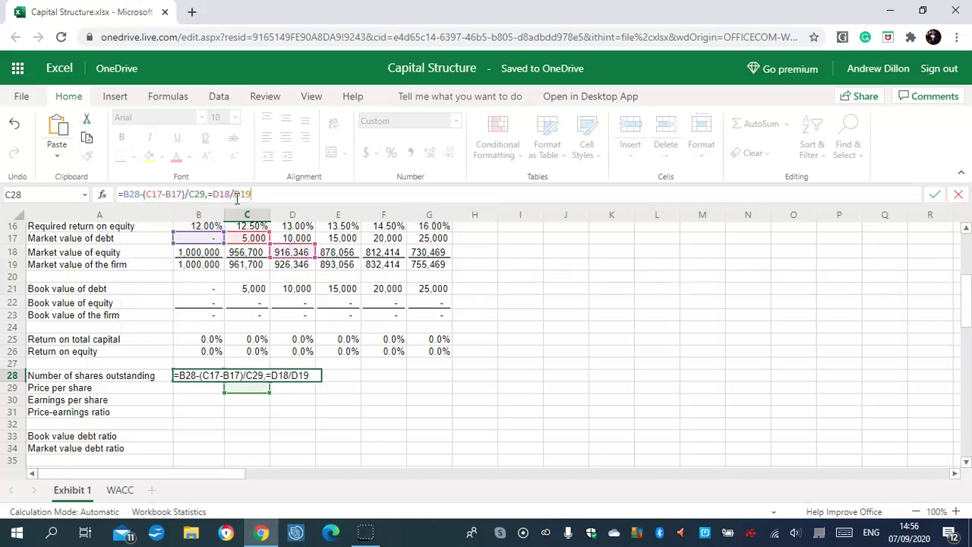
key("Return")
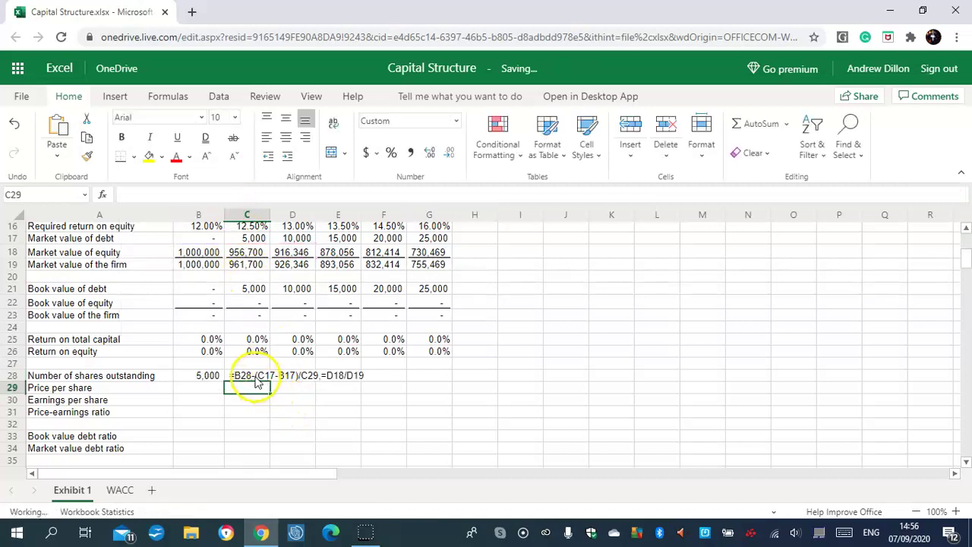
Restore C28 to =B28-(C17-B17)/C29, then enter =D18/D29 in D28 and fill it across to G28
left_click(247, 376)
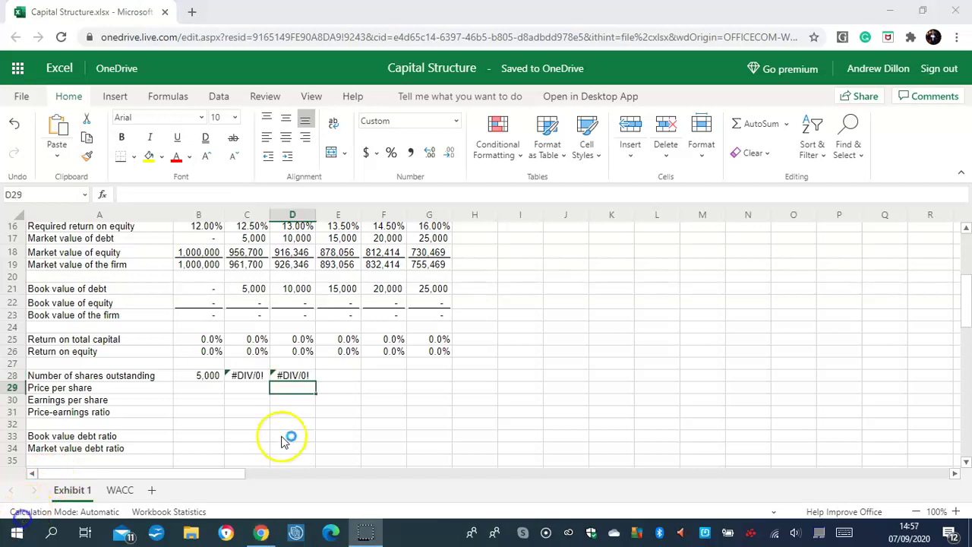
left_click(308, 376)
left_click_drag(314, 381, 441, 378)
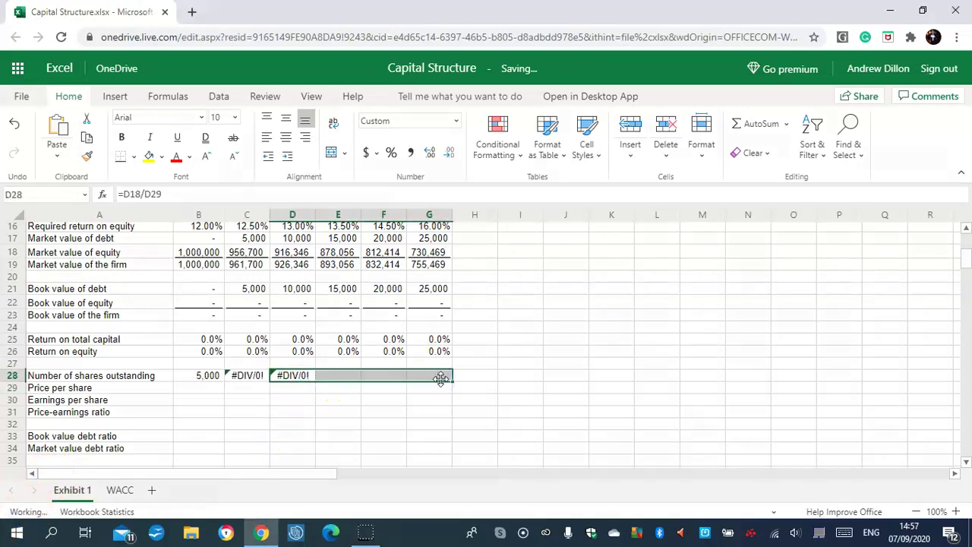
Calculate Price per share for the zero-debt case in B29 with =B18/B28
left_click(202, 390)
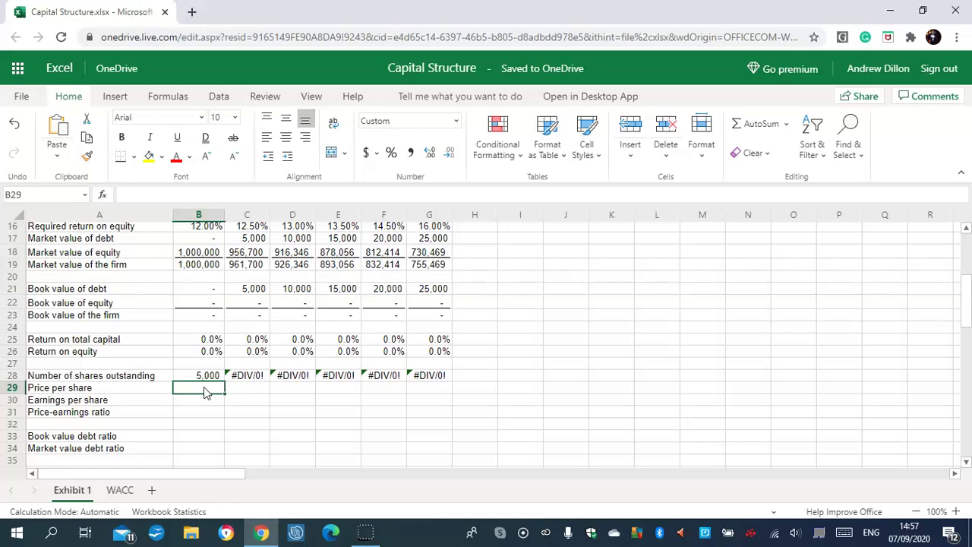
type("=B18")
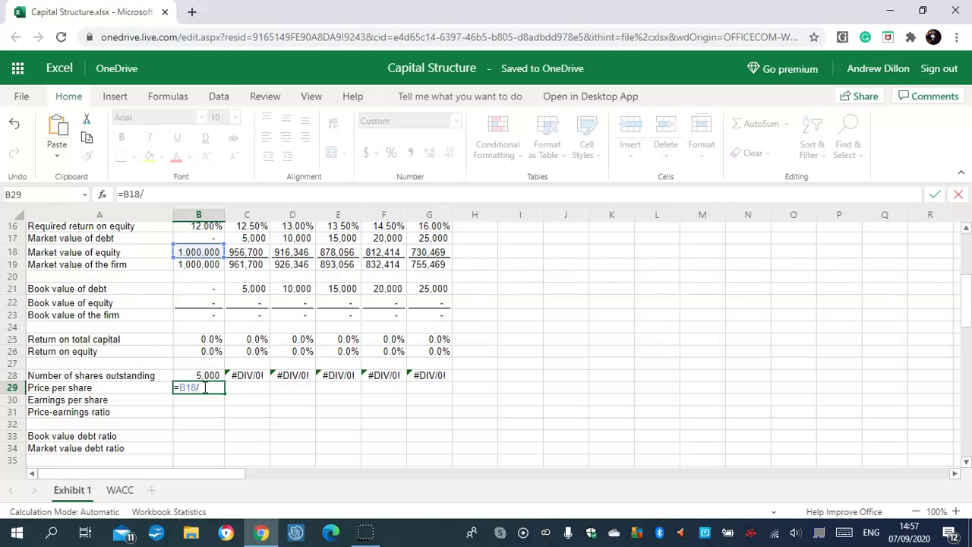
type("/B28")
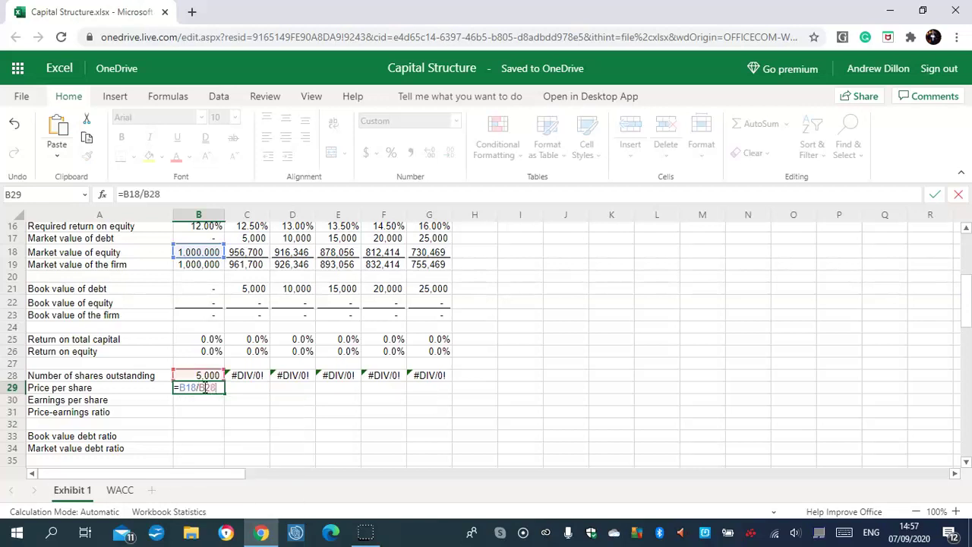
key("Return")
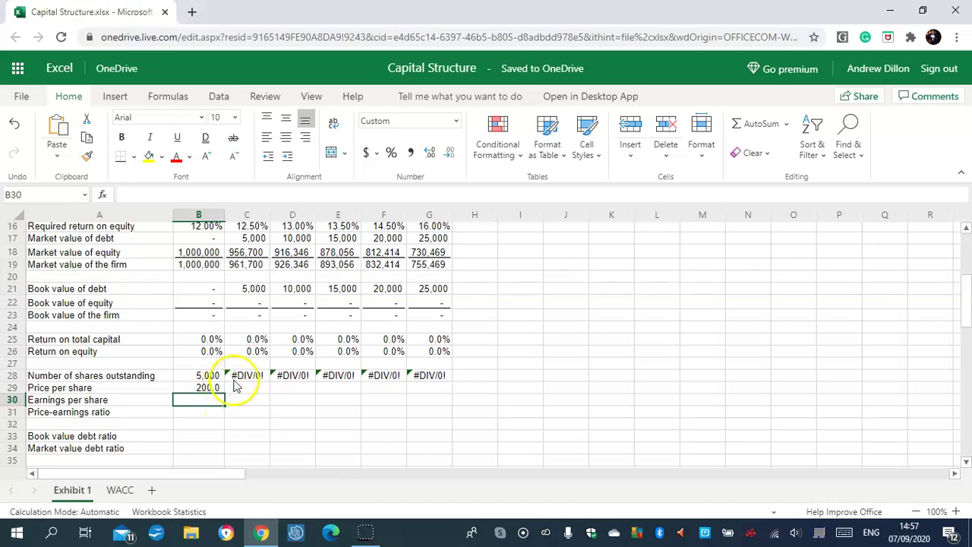
Calculate Price per share in C29 with =(C18+C17-B17)/B28
left_click(247, 386)
type("=")
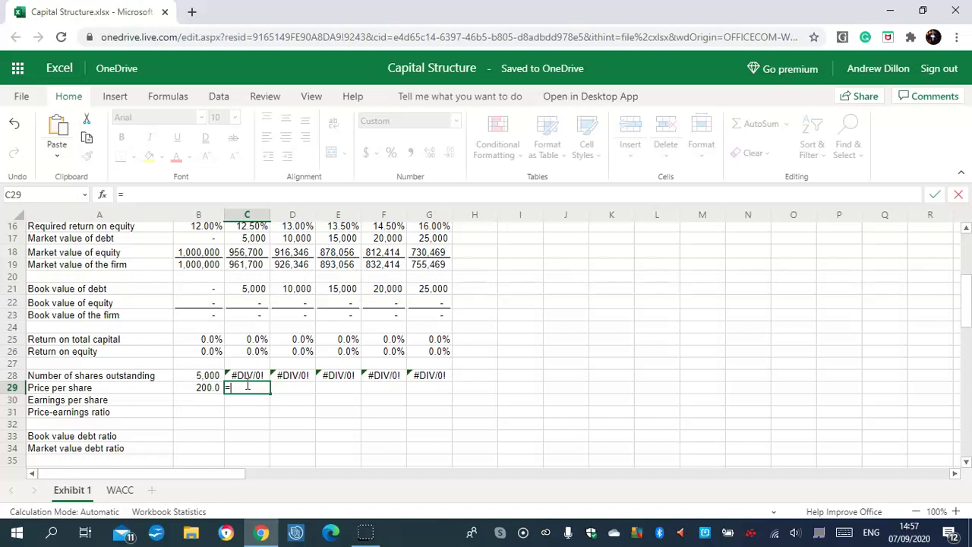
type("(C18+")
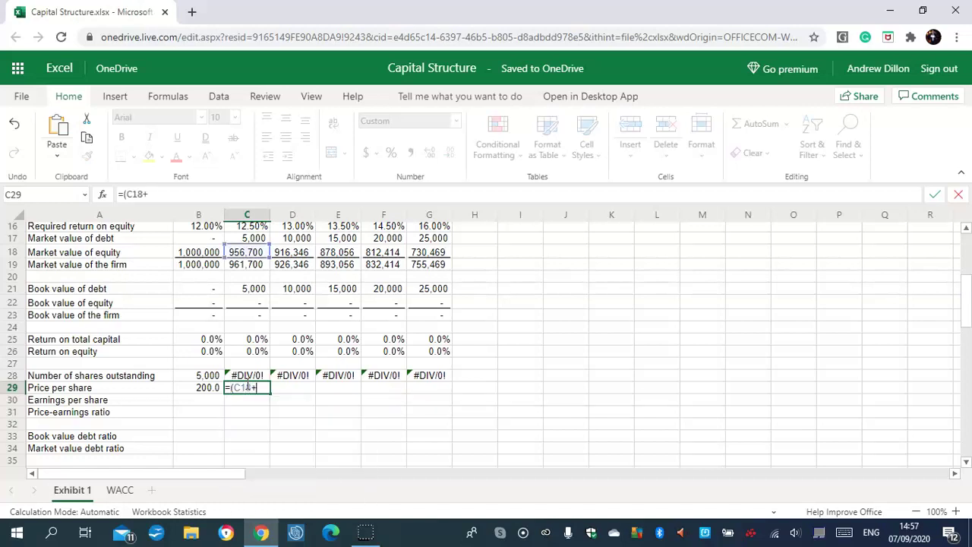
type("C17-B")
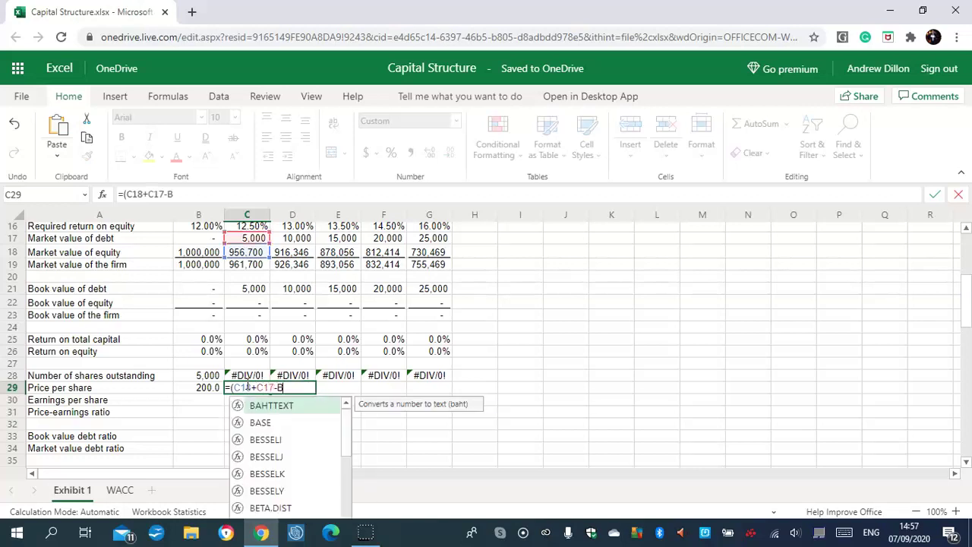
type("17)/B")
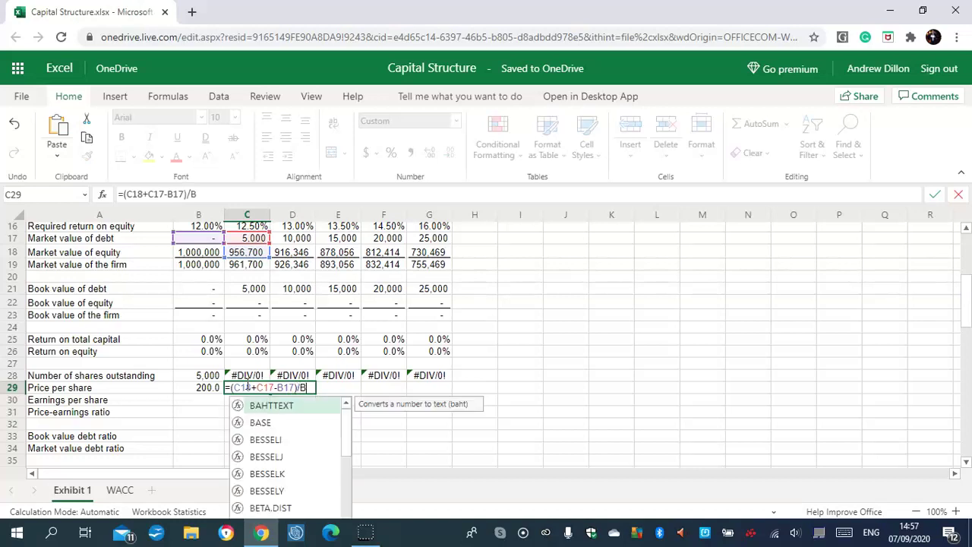
type("28")
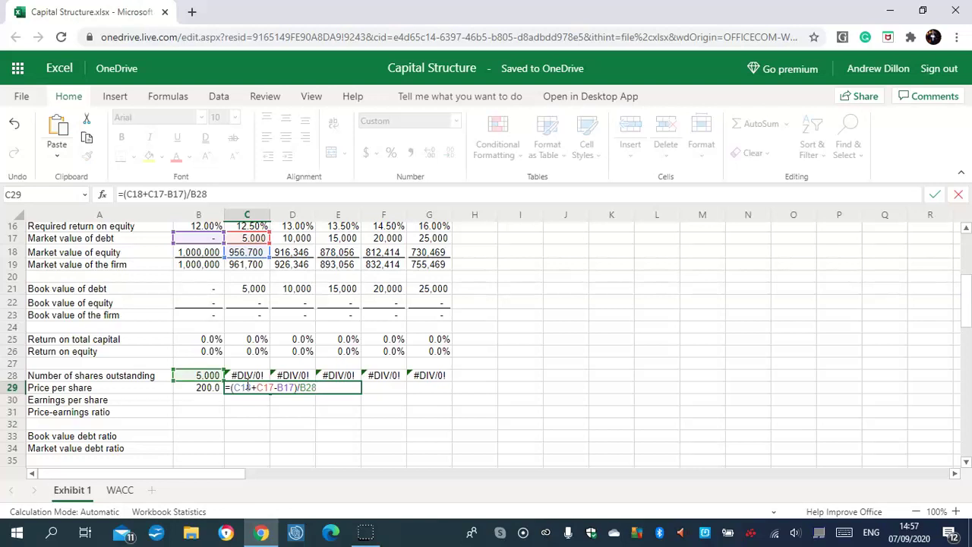
key("Return")
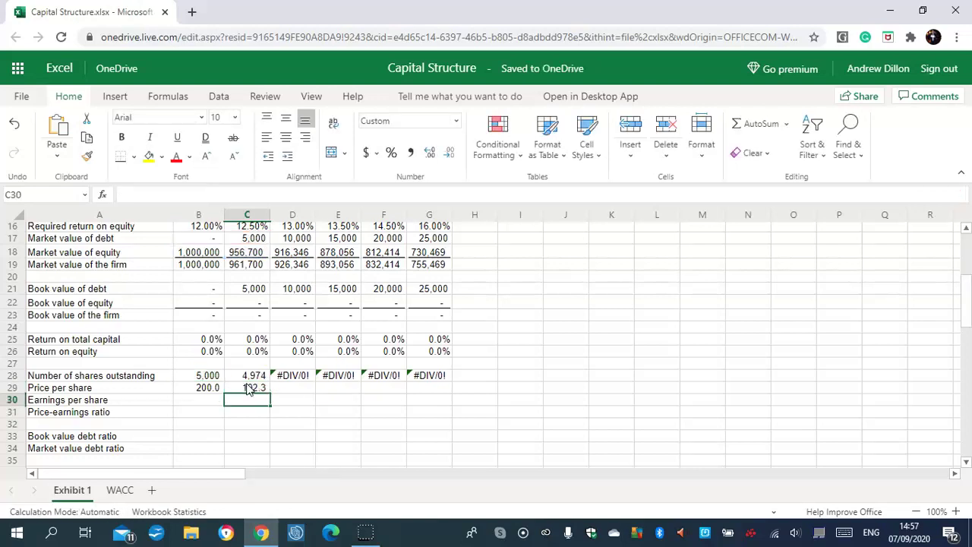
Enter =D19/$B$28 for Price per share in D29 and fill the formula across to G29
left_click(287, 388)
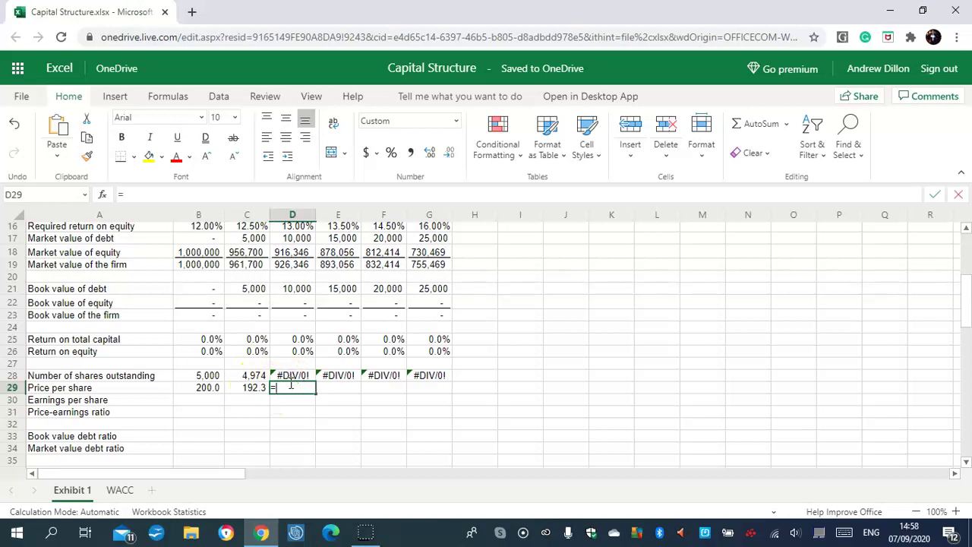
type("=D19")
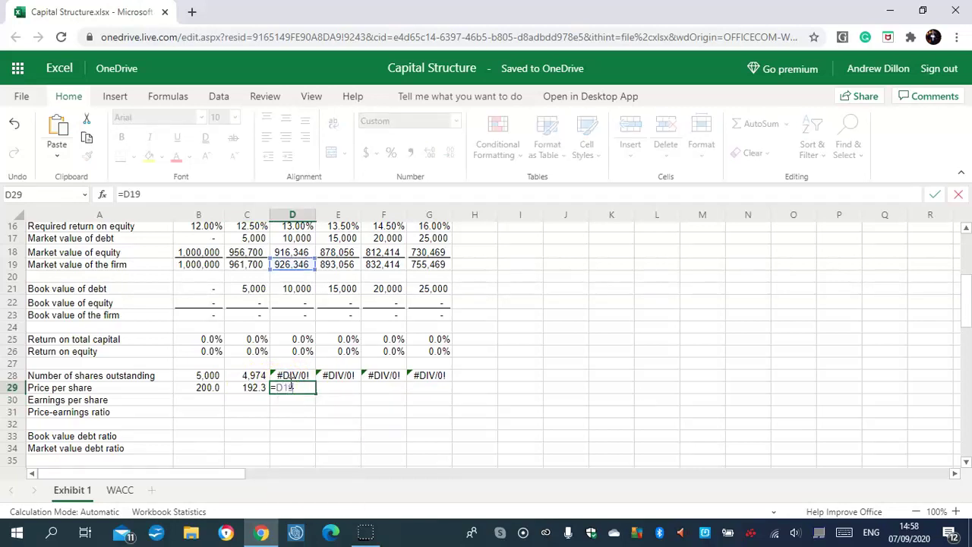
type("/")
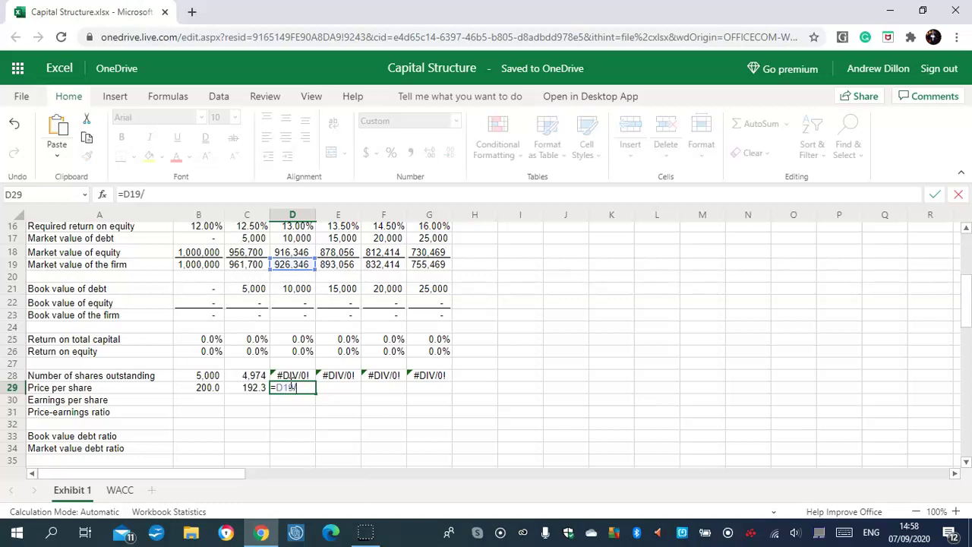
type("$B$2")
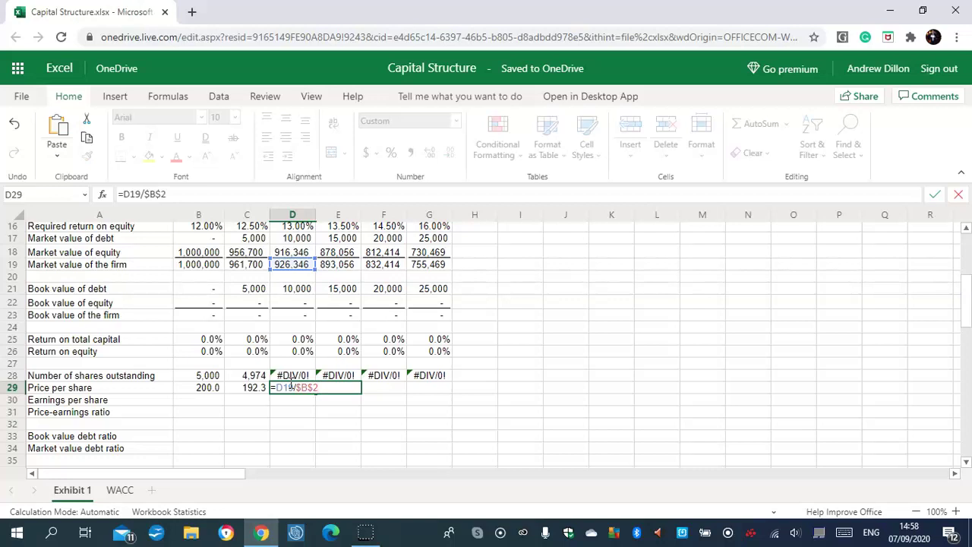
type("8")
key("Return")
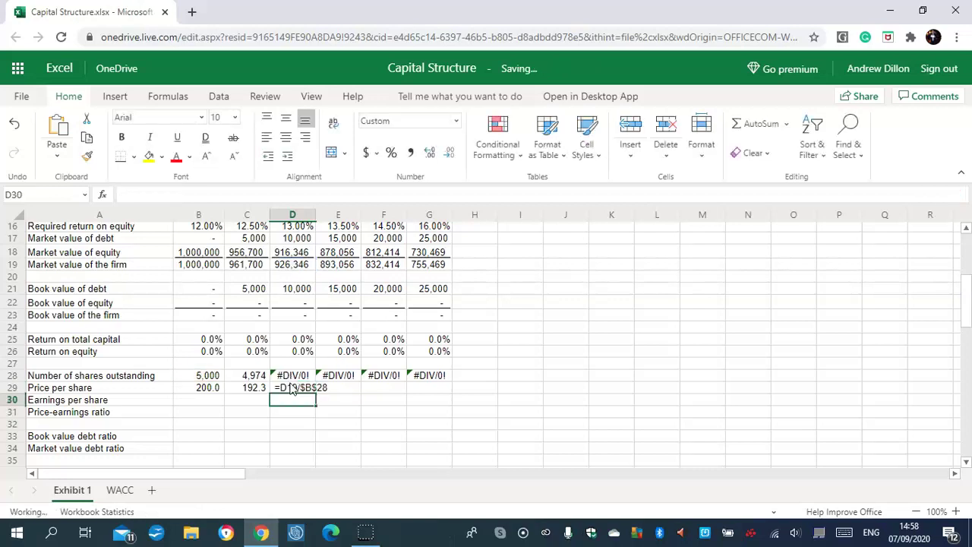
left_click_drag(299, 388, 413, 388)
key("ctrl+r")
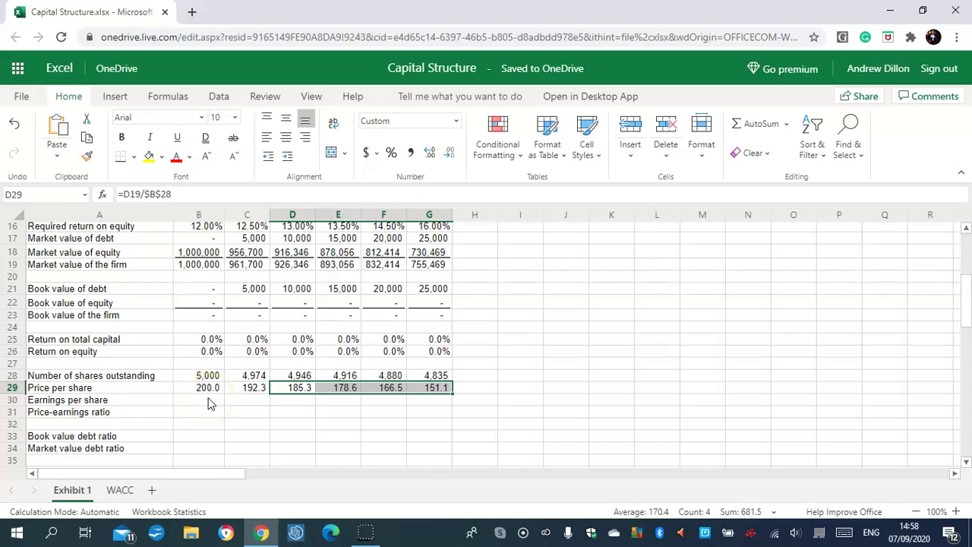
Calculate Earnings per share in B30 with =B10/B28 and fill the formula across to G30
left_click(209, 401)
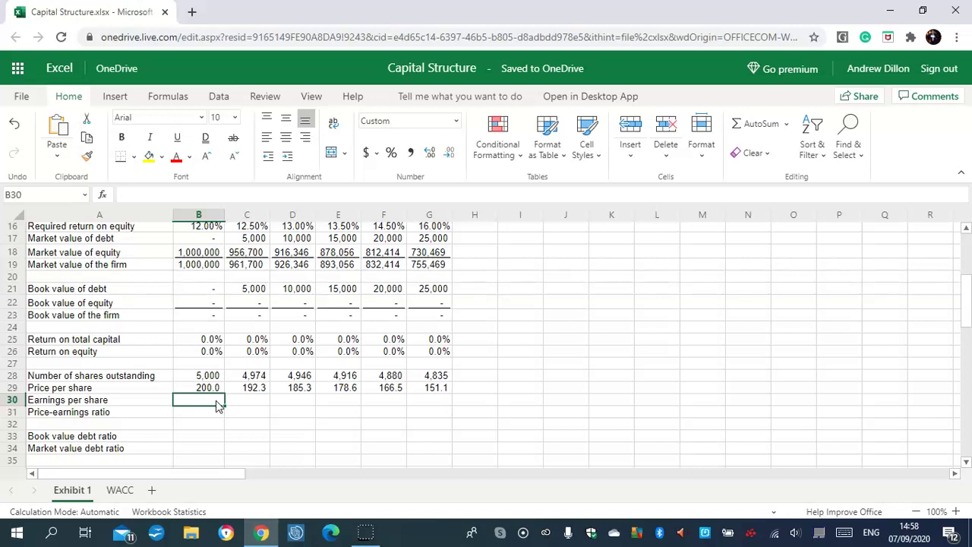
type("=B10/B28")
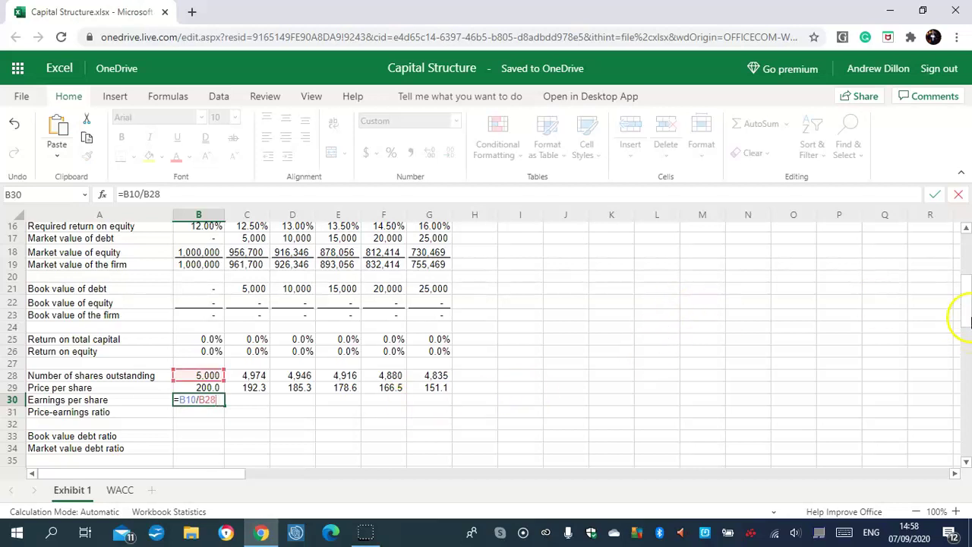
scroll(956, 292, "up", 1)
scroll(955, 293, "up", 3)
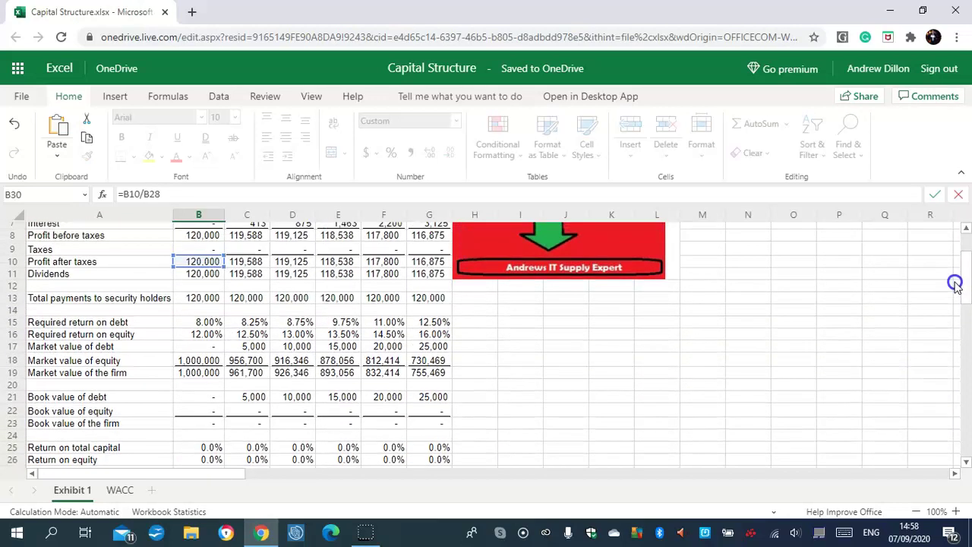
scroll(956, 283, "down", 6)
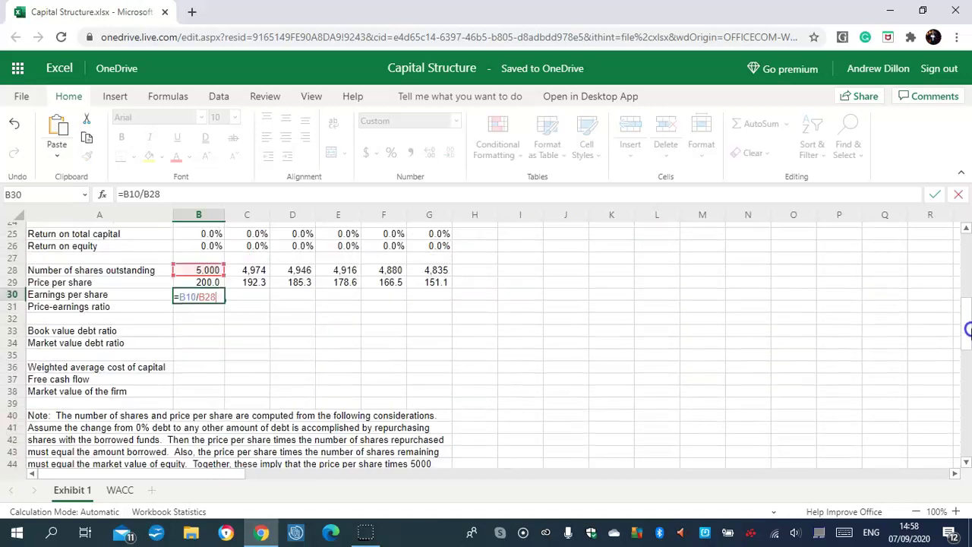
scroll(968, 325, "up", 1)
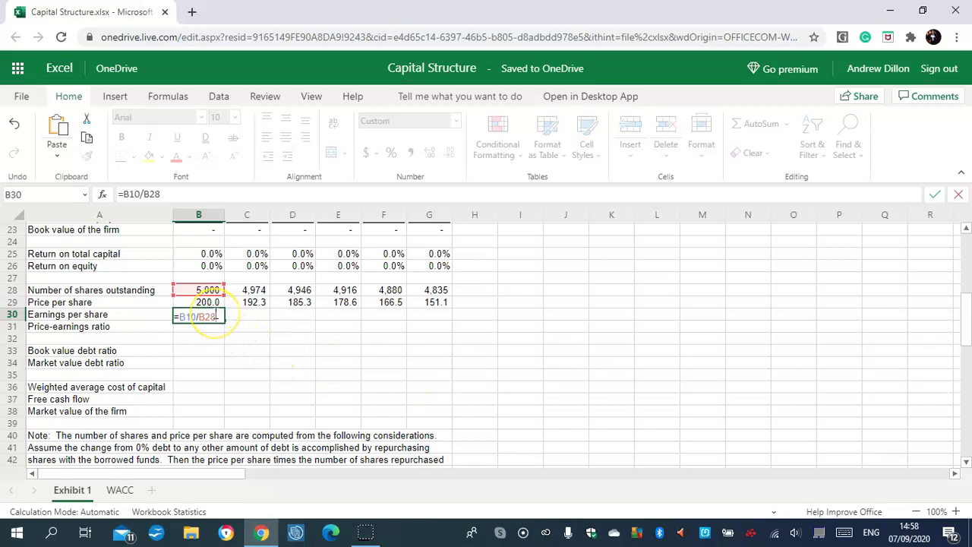
key("Return")
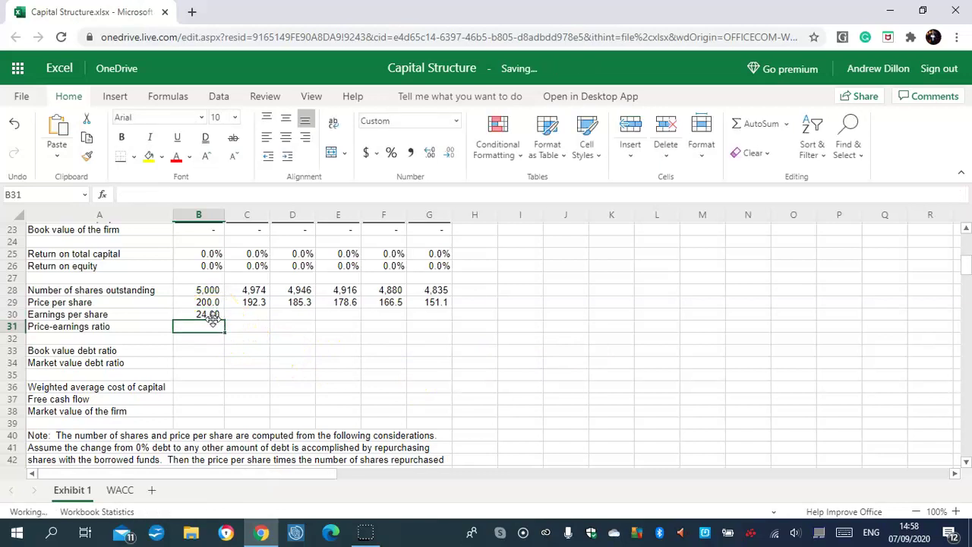
left_click(211, 316)
left_click_drag(224, 320, 423, 327)
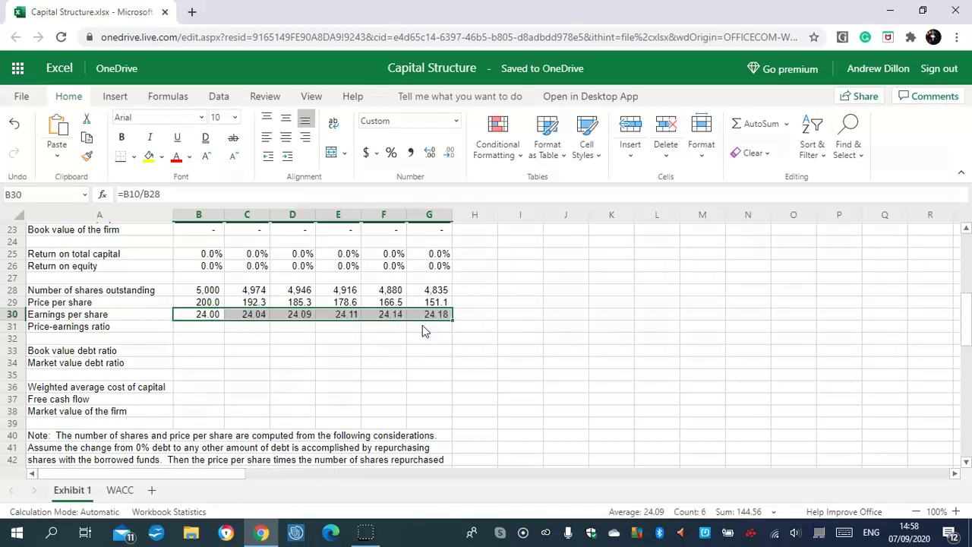
Calculate the Price-earnings ratio in B31 with =B29/B30 and fill the formula across to G31
left_click(189, 327)
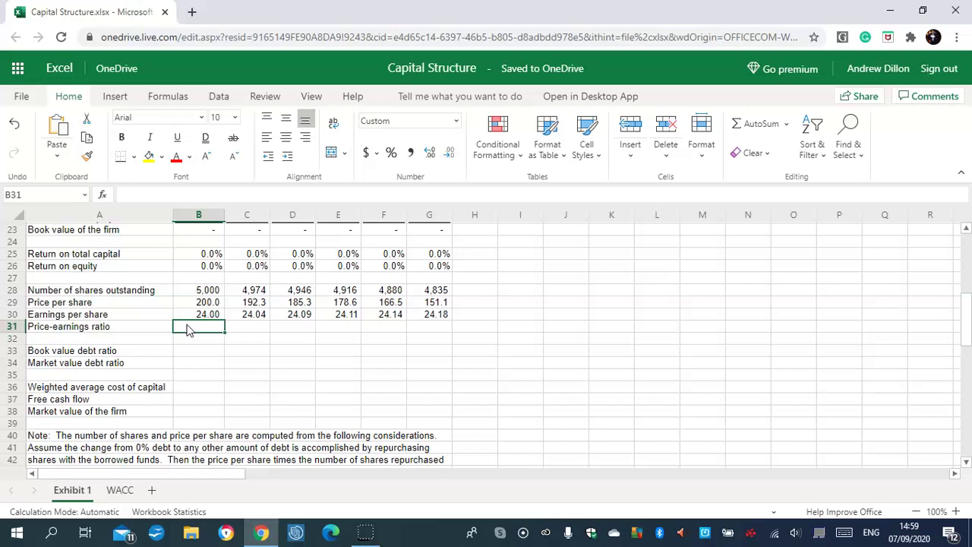
type("=B29")
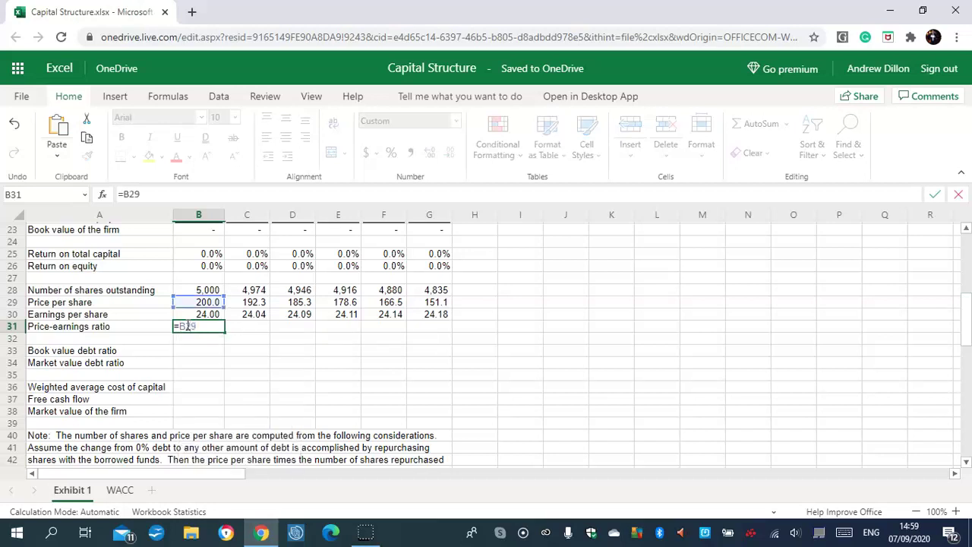
type("/B30")
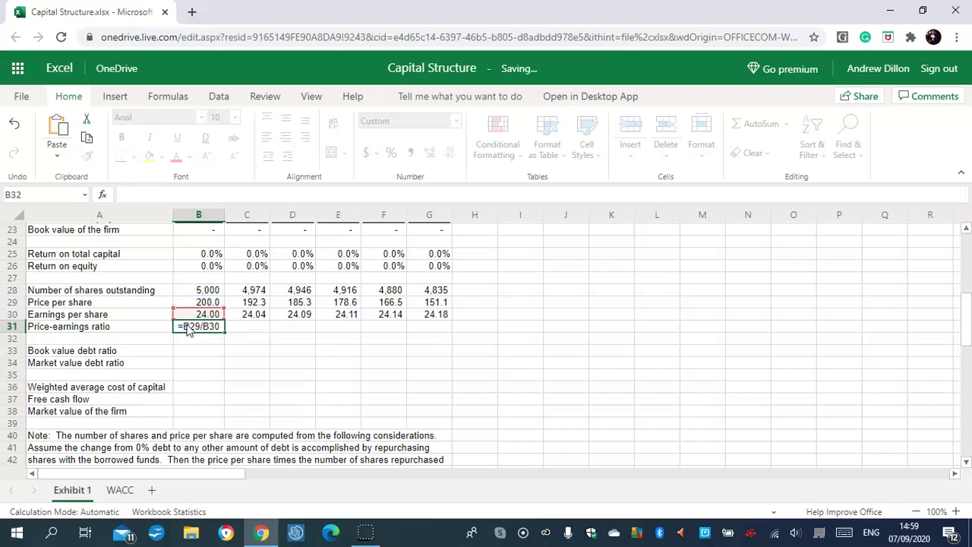
left_click(199, 337)
left_click(213, 328)
left_click_drag(224, 332, 422, 343)
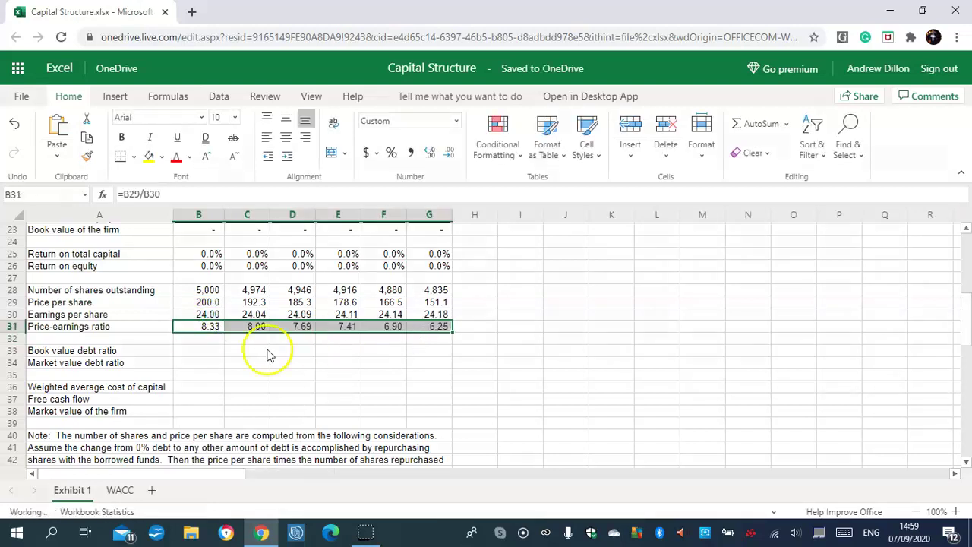
key("Caps_Lock")
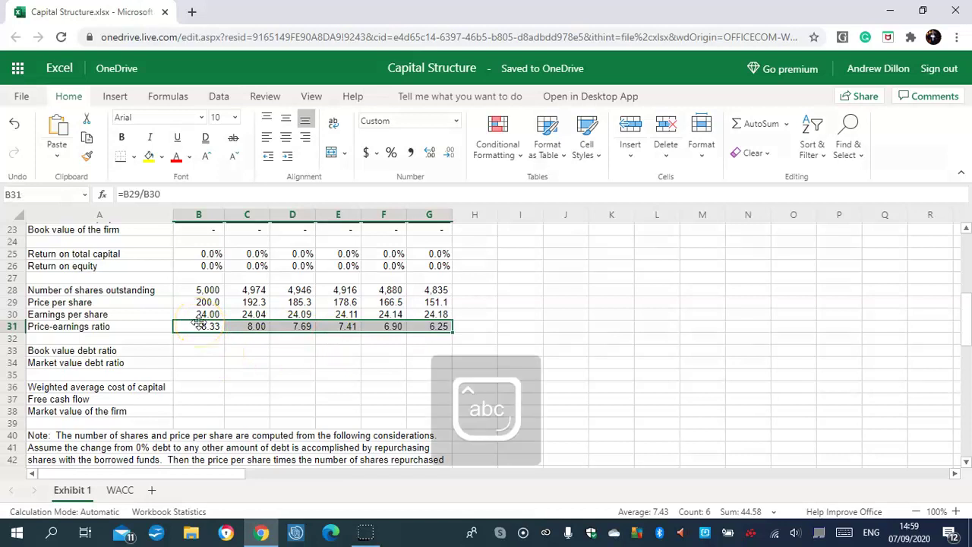